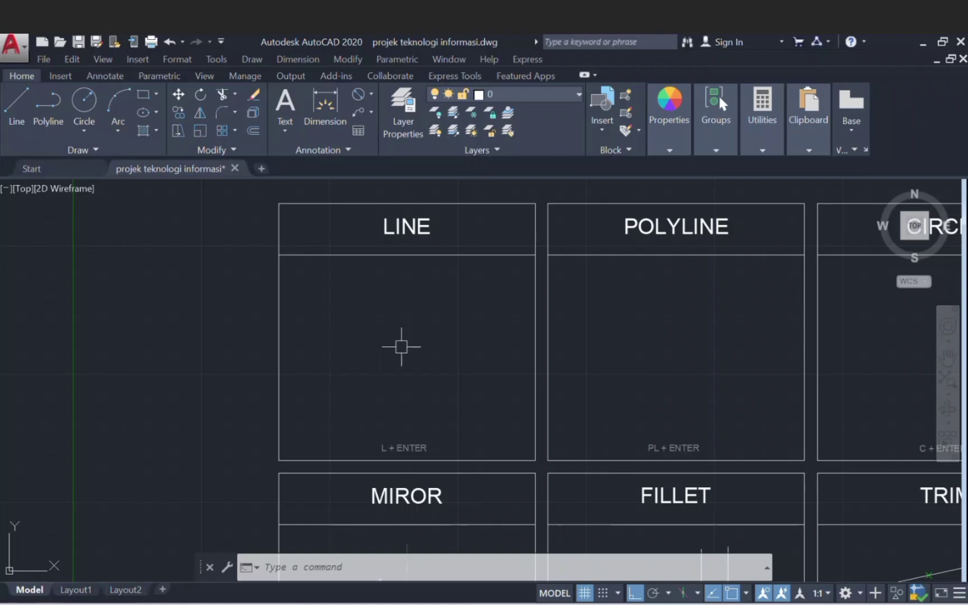
Step: Draw a horizontal line about 61 units long in the upper part of the LINE cell
text(l)
key(Return)
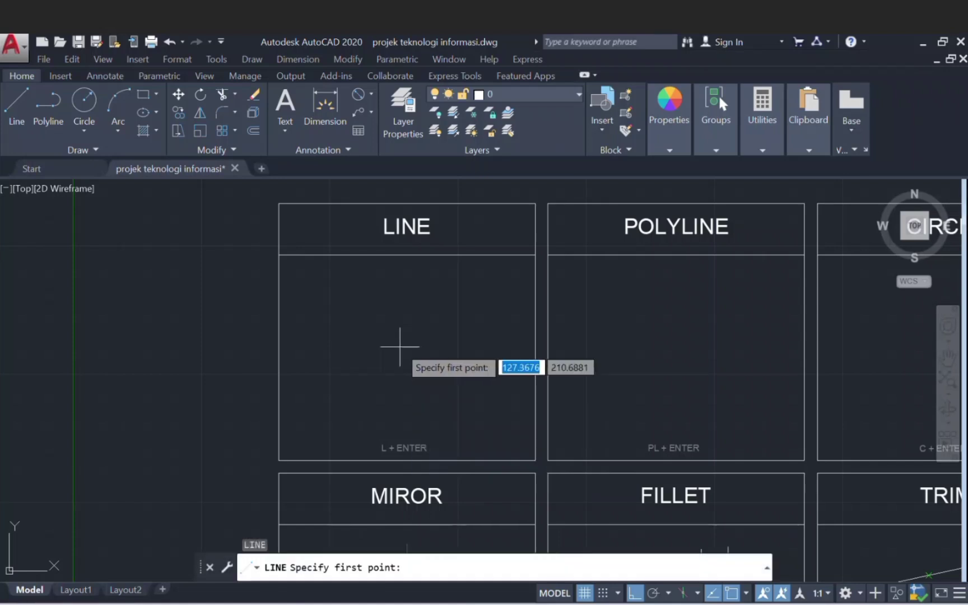
click(317, 321)
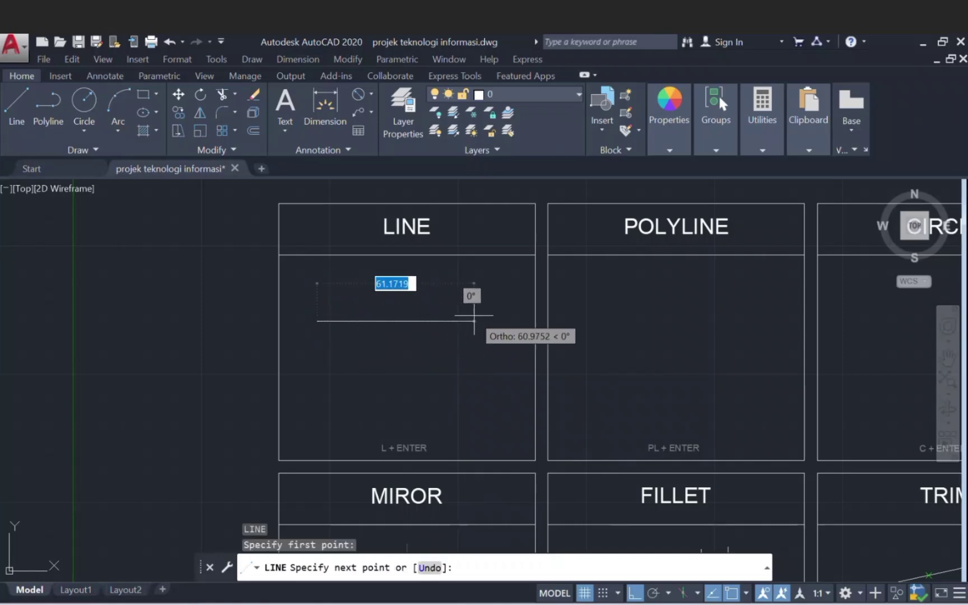
click(474, 316)
key(Return)
Step: Draw two more separate horizontal lines of similar length, stacked below the first one in the LINE cell
key(Return)
click(476, 339)
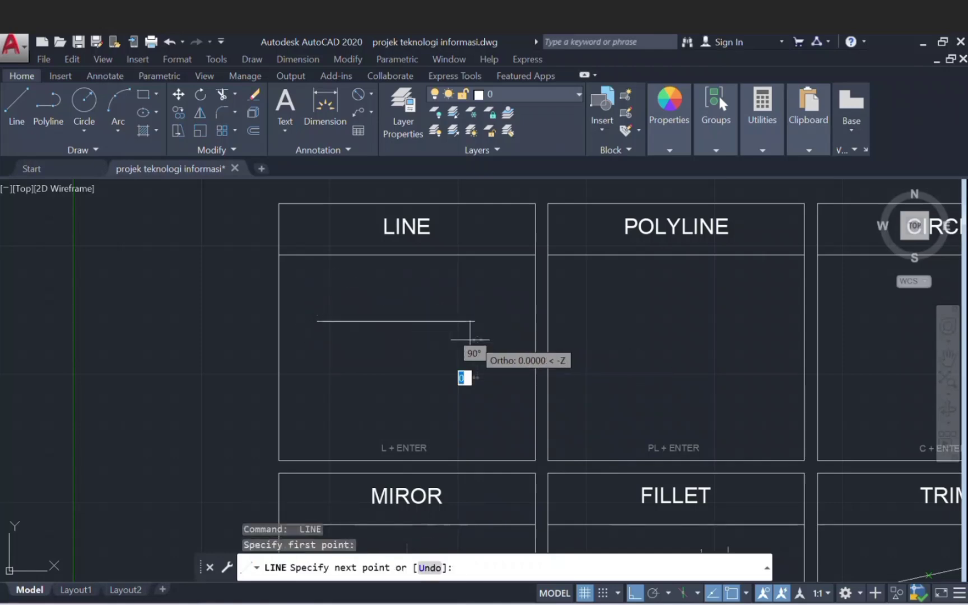
click(321, 339)
key(Return)
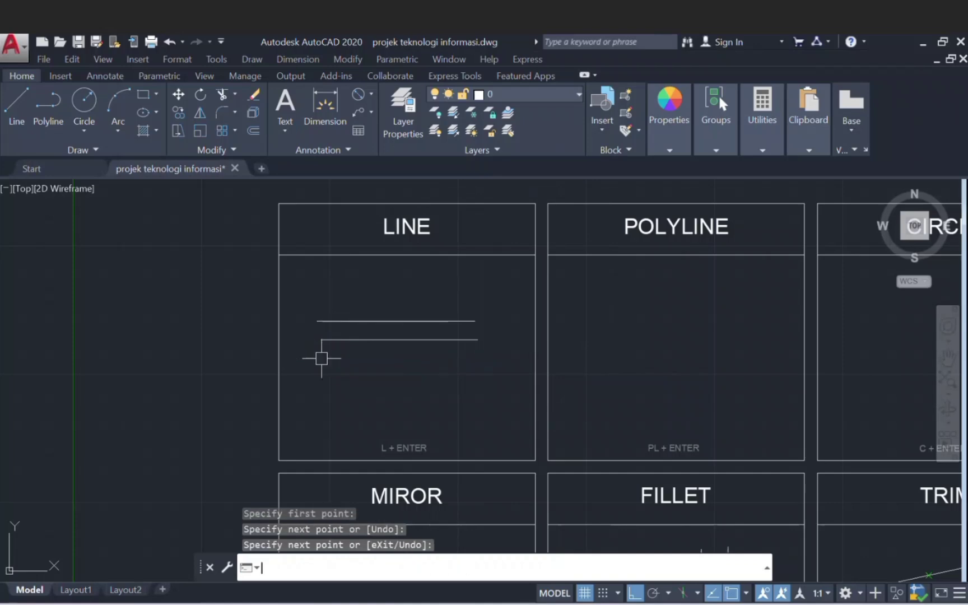
key(Return)
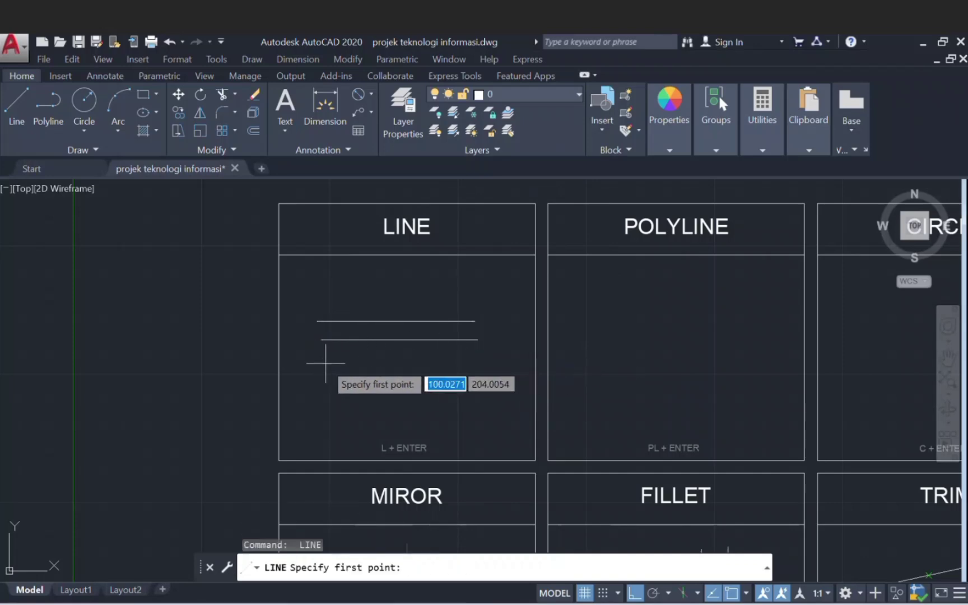
click(321, 363)
click(476, 363)
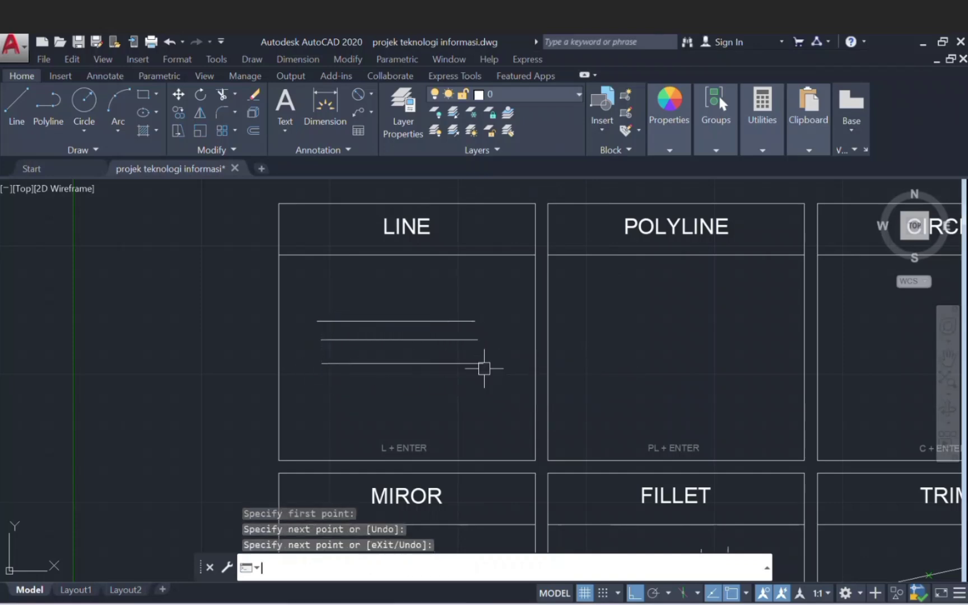
key(Return)
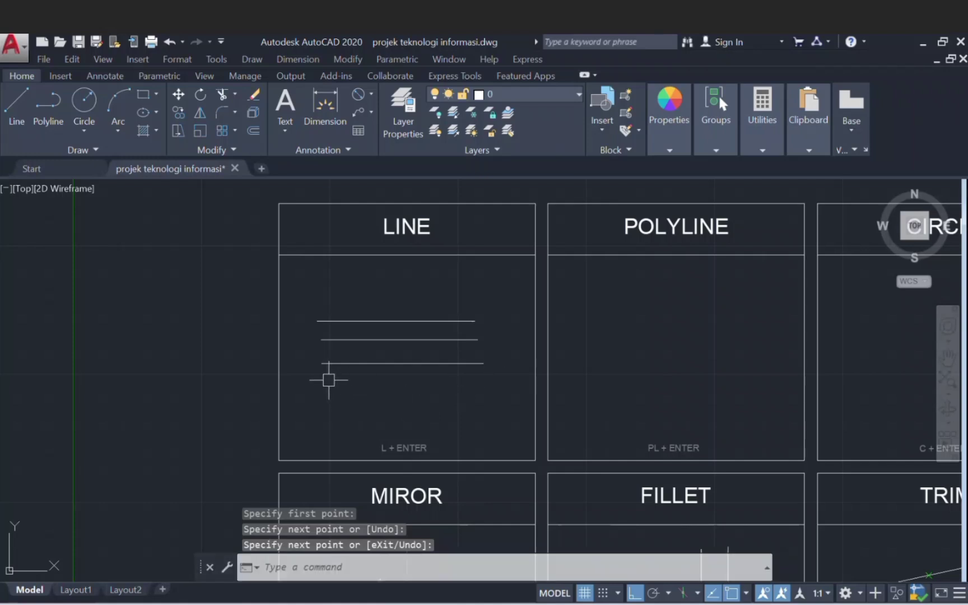
Step: Draw a horizontal line exactly 30 units long below the three lines in the LINE cell
scroll(329, 380, up, 2)
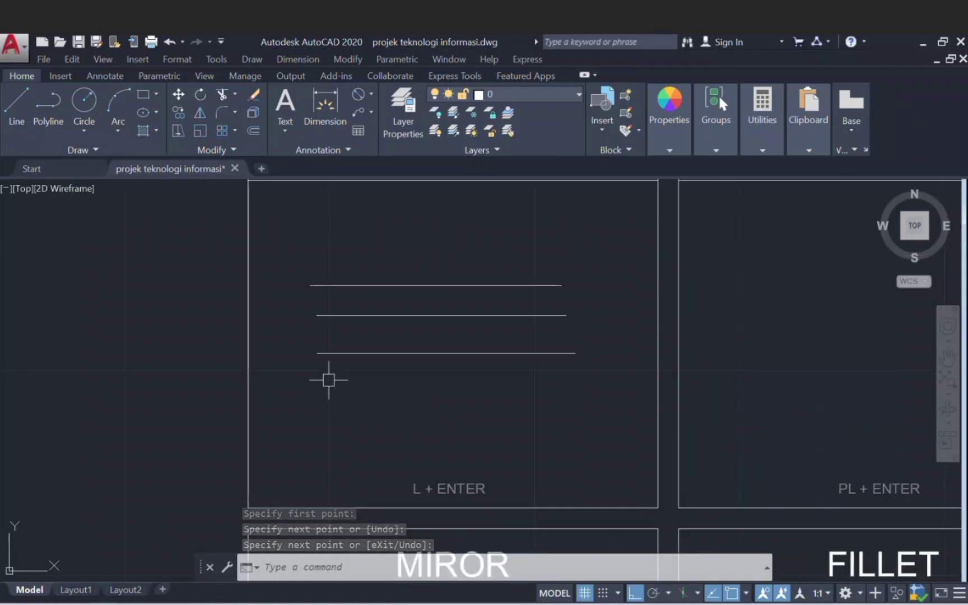
text(l)
key(Return)
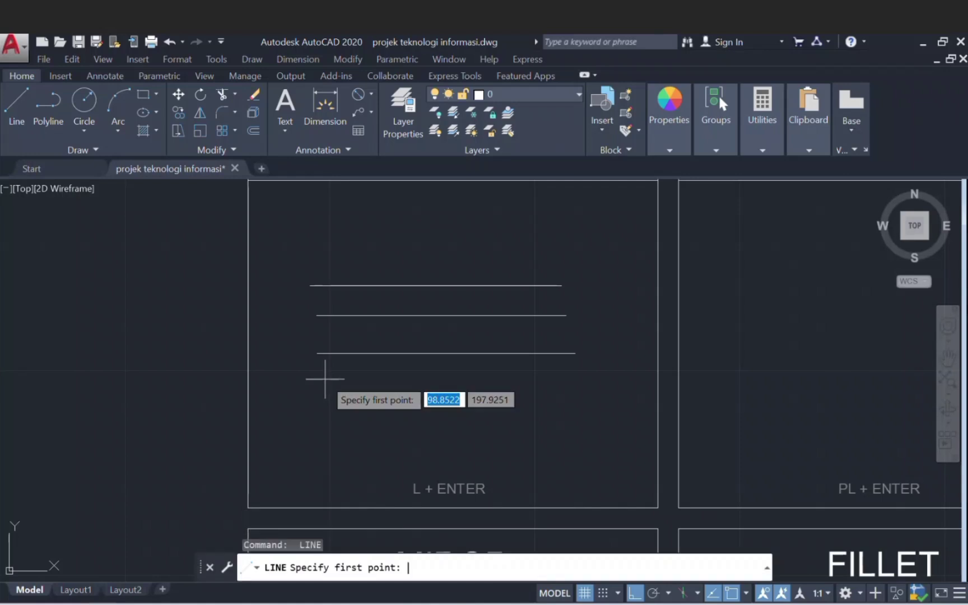
click(323, 379)
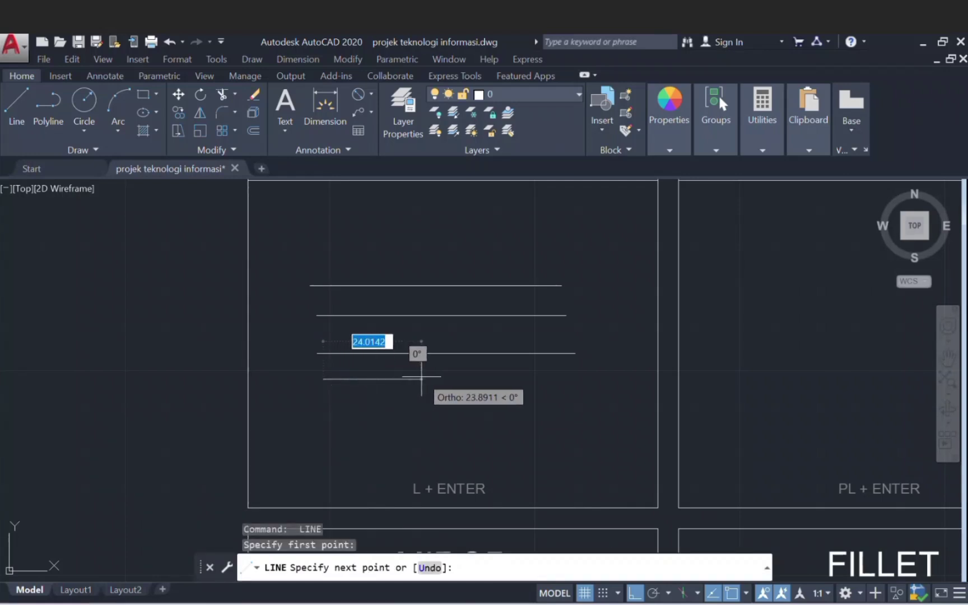
text(30)
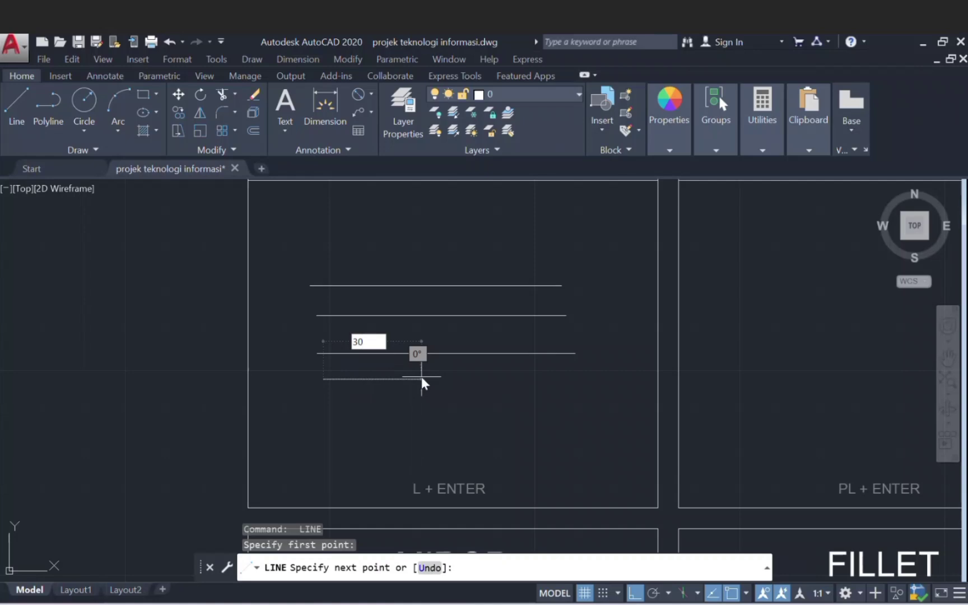
key(Return)
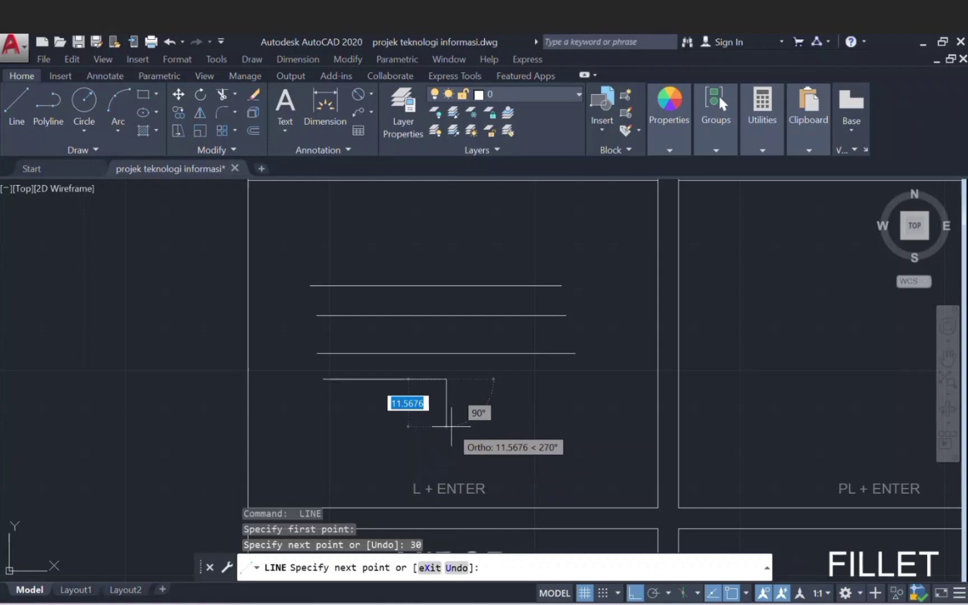
key(Return)
Step: Start a polyline in the POLYLINE cell with five connected horizontal and vertical segments that step downward
scroll(448, 392, down, 2)
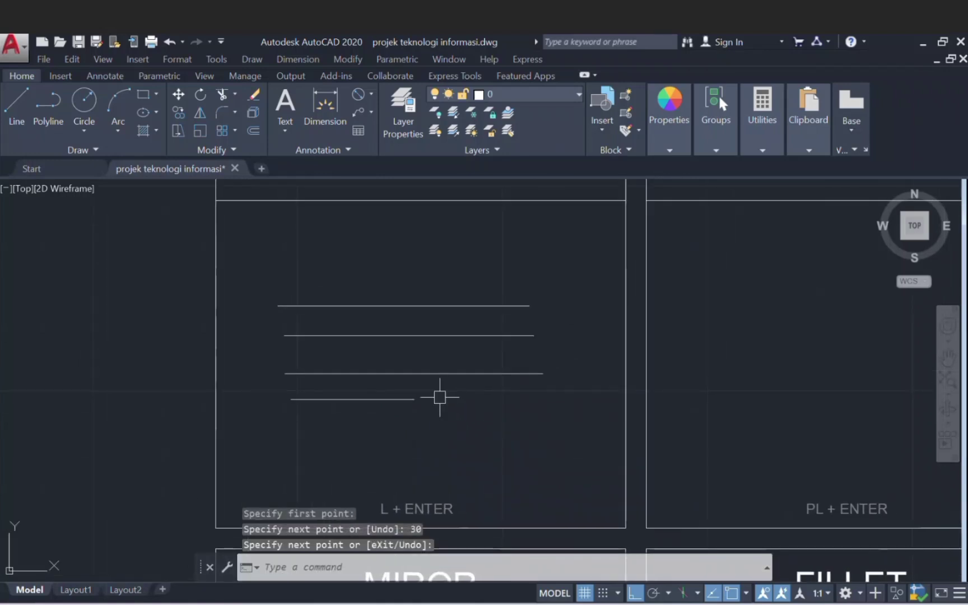
middle_drag(493, 422, 305, 395)
middle_drag(506, 363, 447, 363)
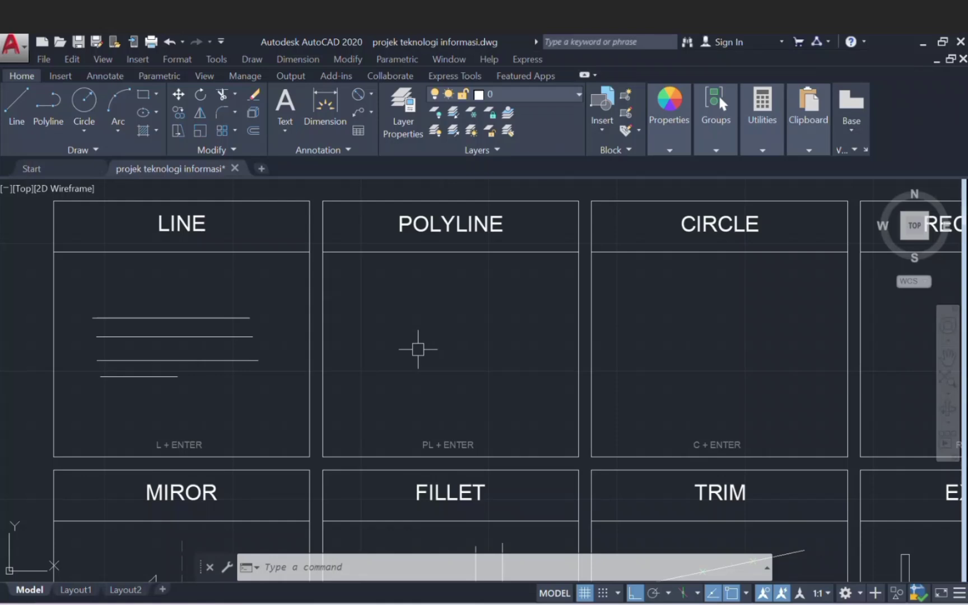
text(pl)
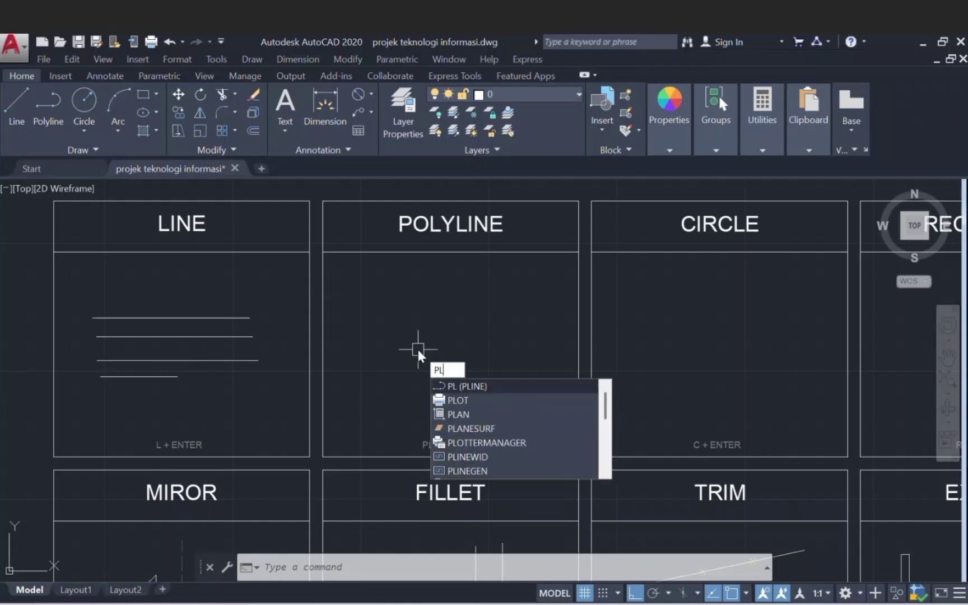
key(Return)
click(368, 298)
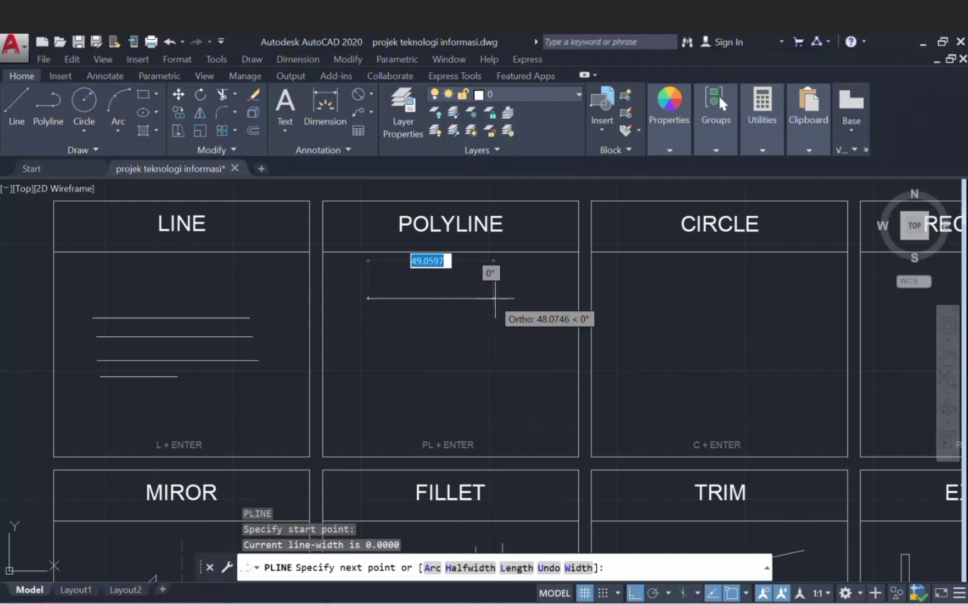
click(512, 298)
click(512, 345)
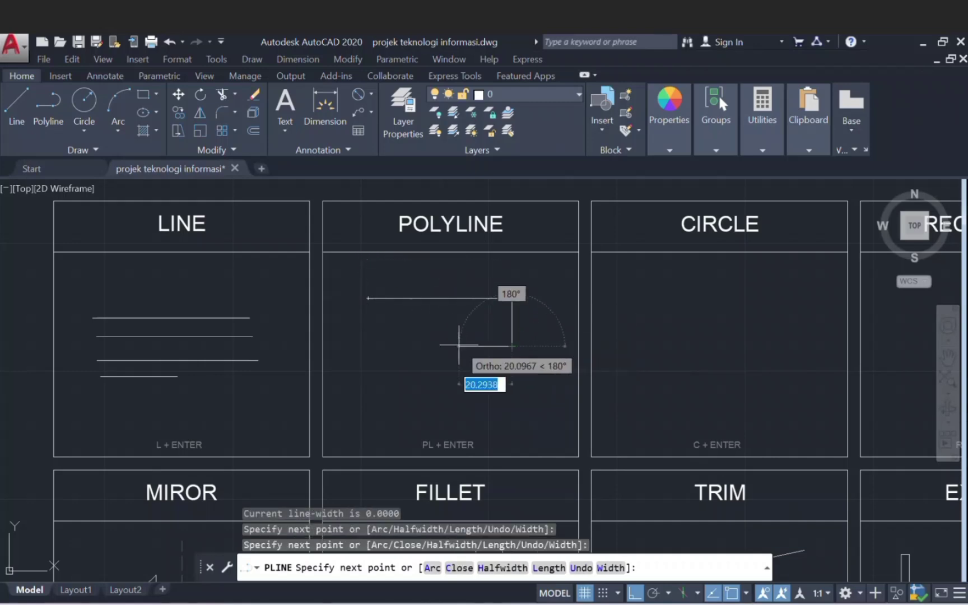
click(445, 339)
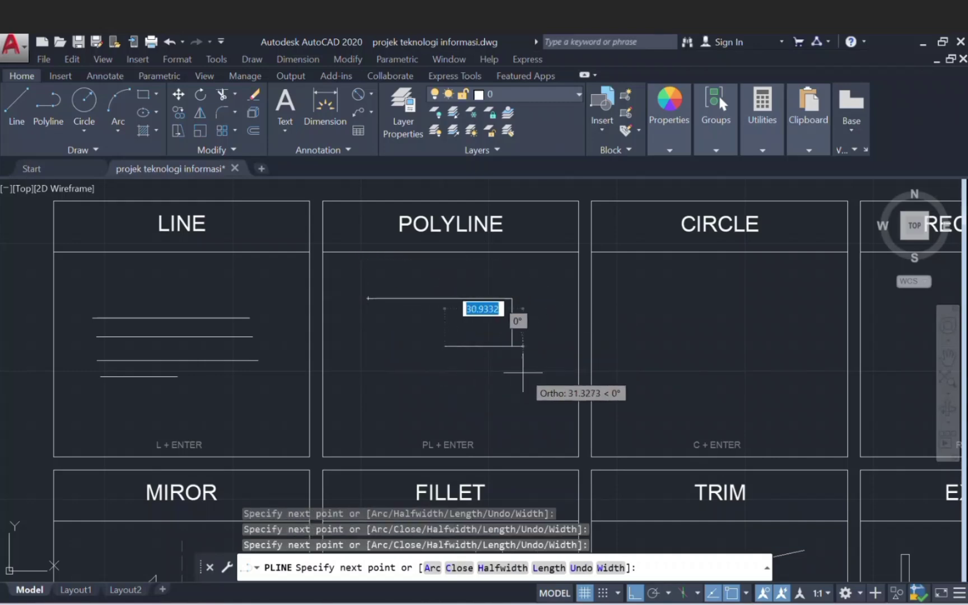
click(448, 397)
click(507, 397)
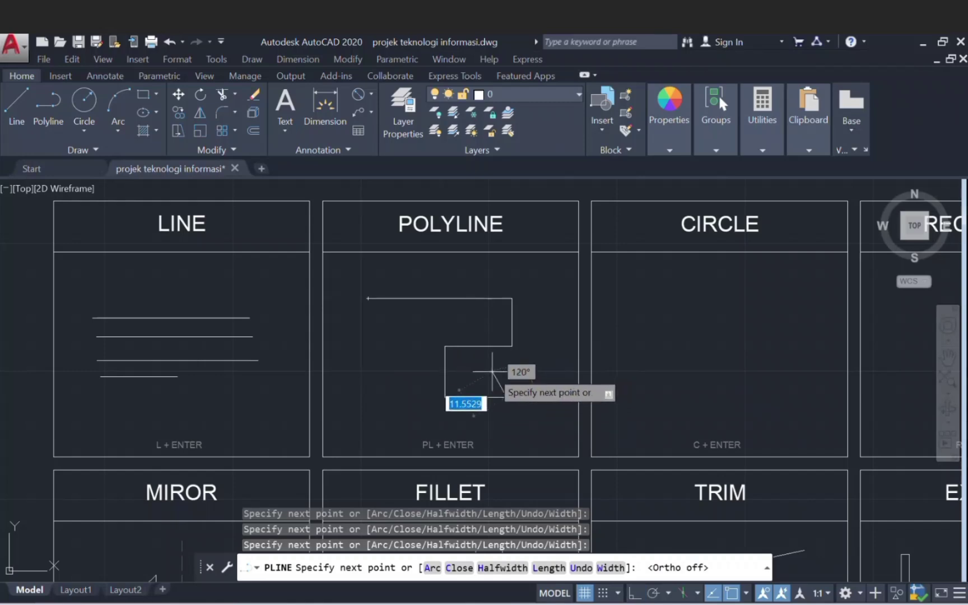
Step: Turn Ortho off and finish the polyline with two slanted segments
key(F8)
click(493, 371)
click(530, 359)
key(Return)
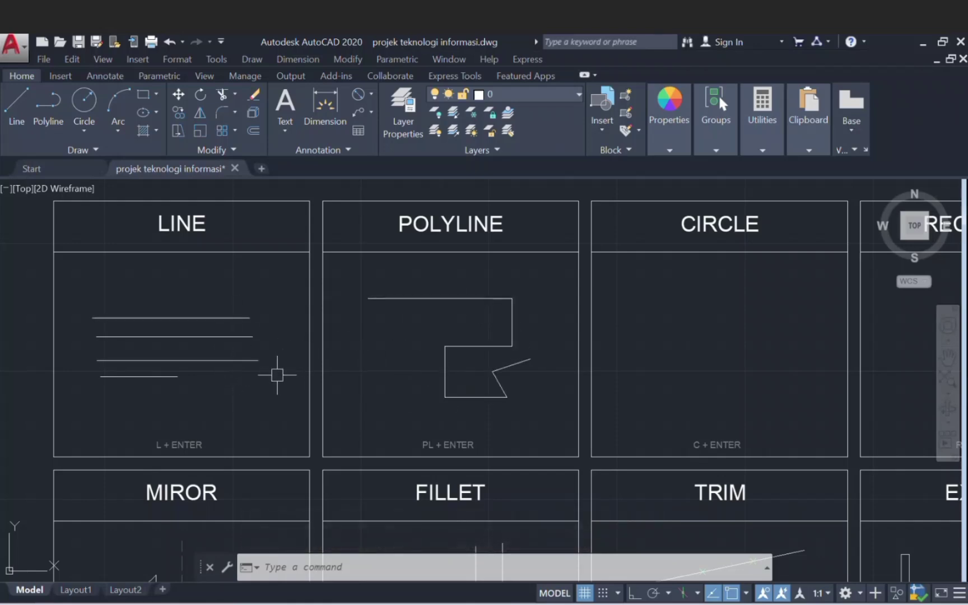
Step: Draw a zigzag of four connected line segments above the horizontal lines in the LINE cell
text(l)
key(Return)
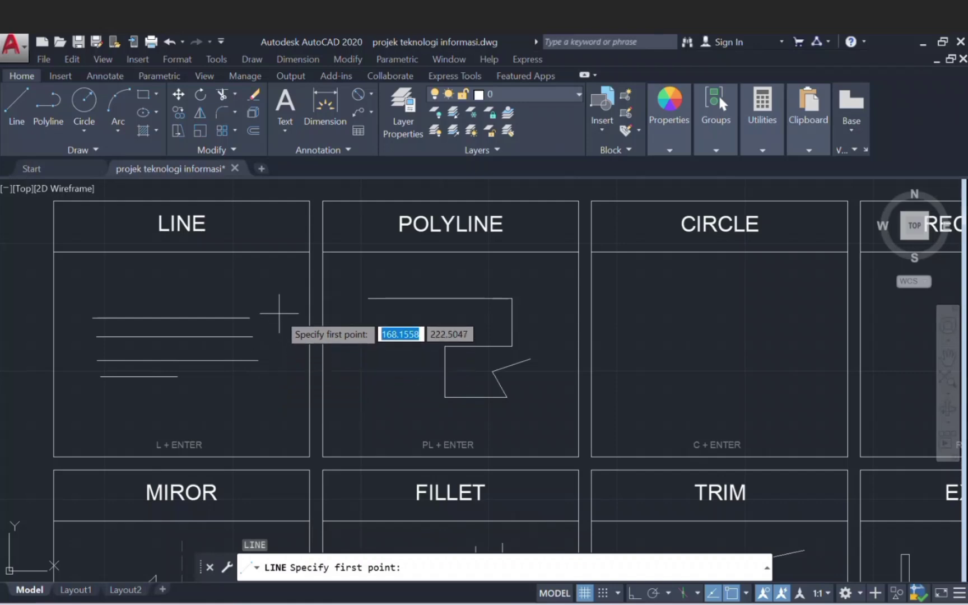
click(101, 285)
click(164, 277)
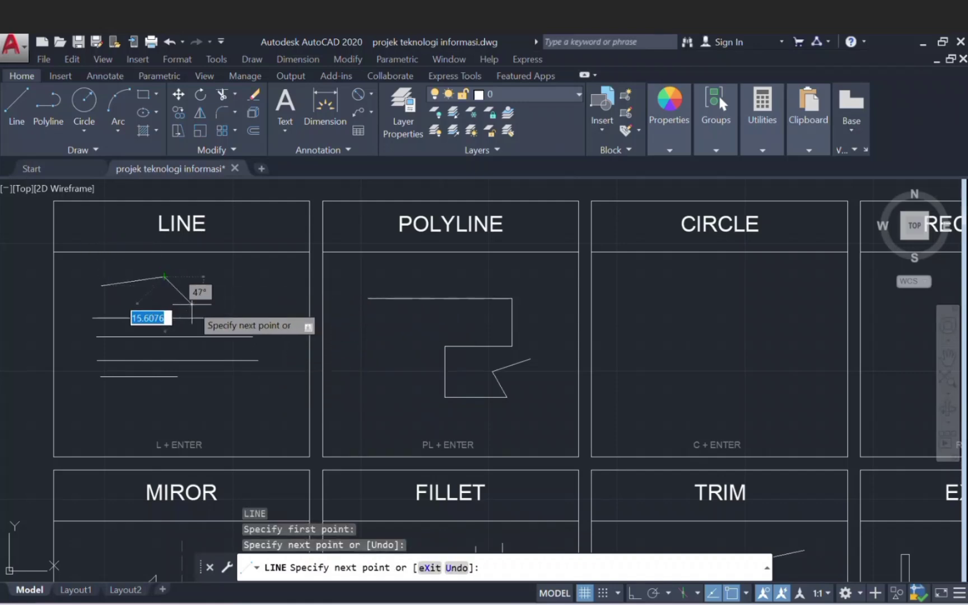
click(194, 297)
click(256, 281)
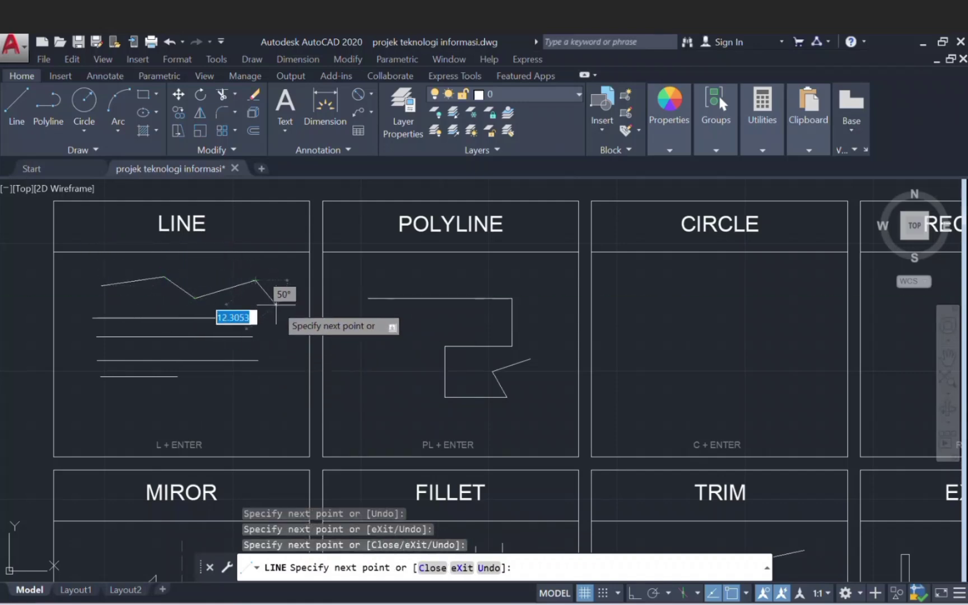
click(278, 308)
key(Return)
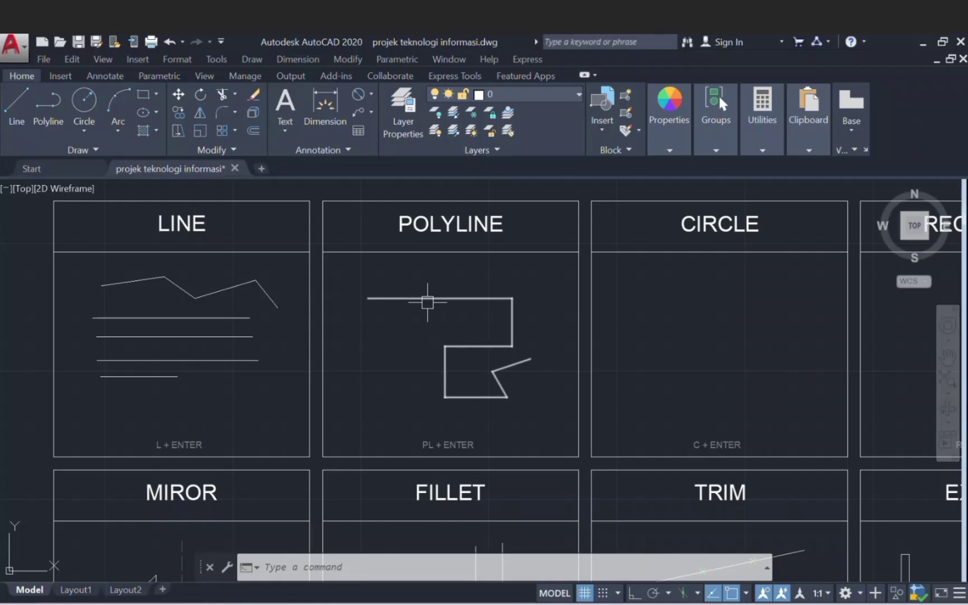
Step: Select the polyline and the individual zigzag segments in turn to compare how each is grouped, clearing the selection each time
click(511, 313)
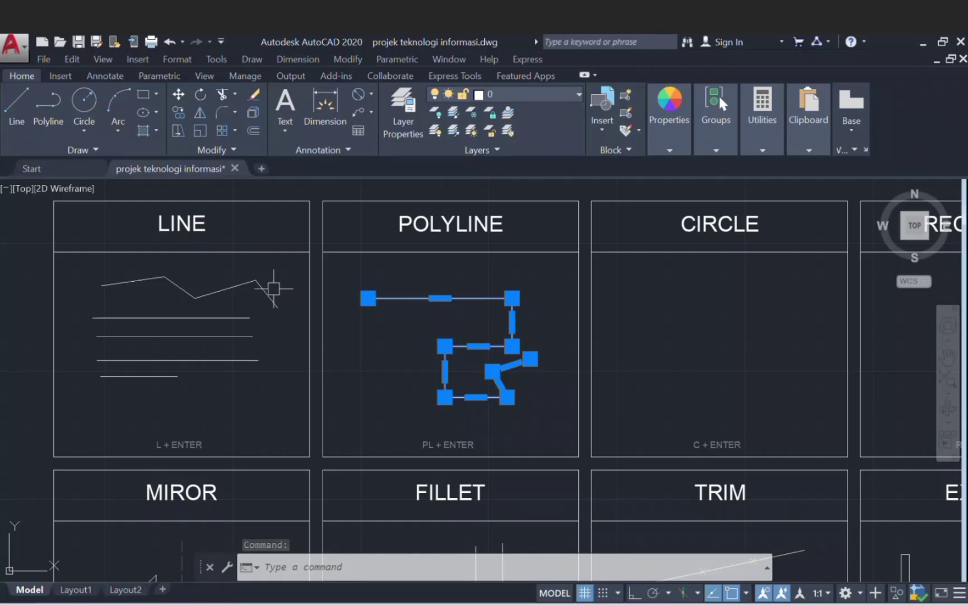
key(Escape)
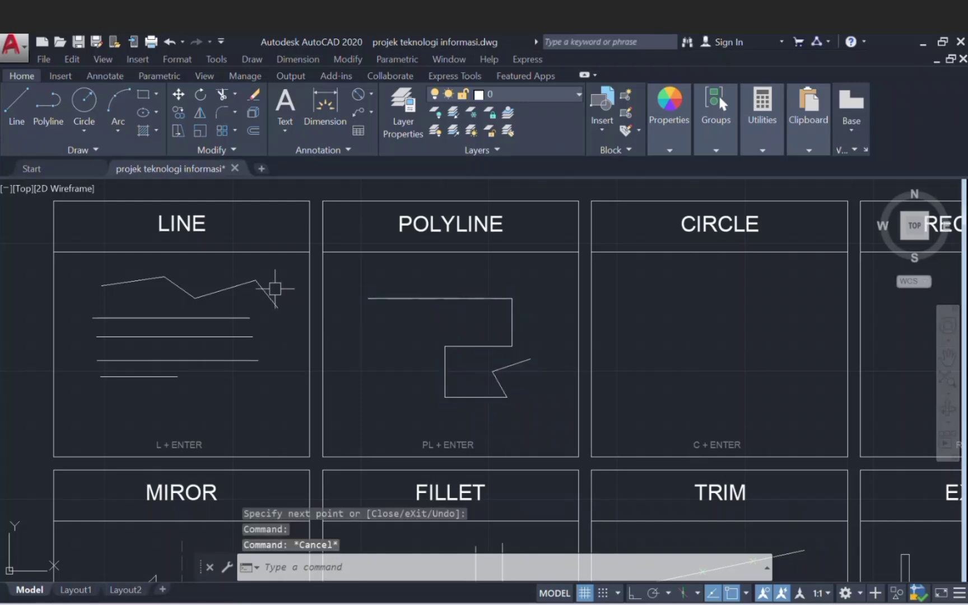
click(238, 285)
click(267, 294)
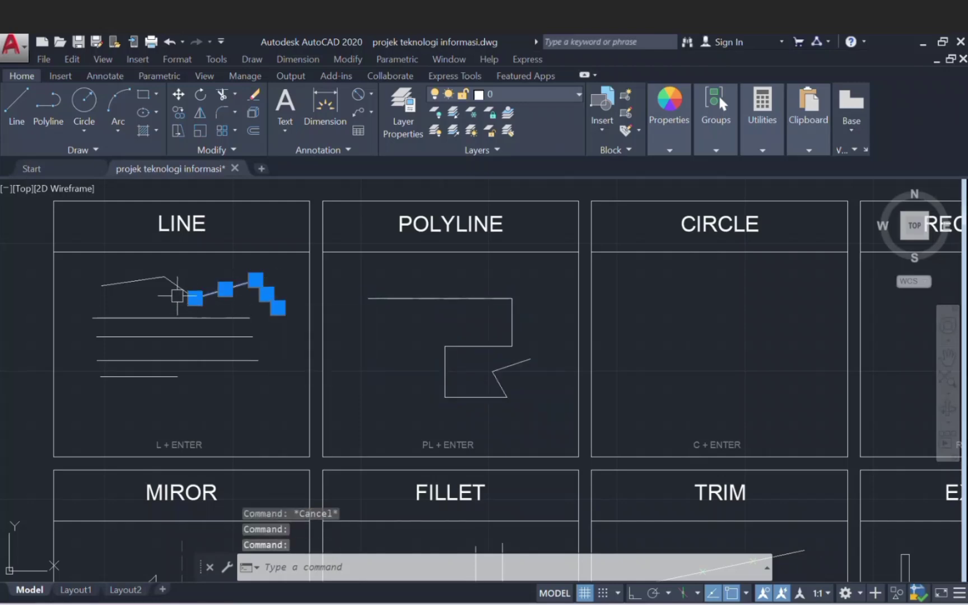
click(179, 286)
click(148, 280)
key(Escape)
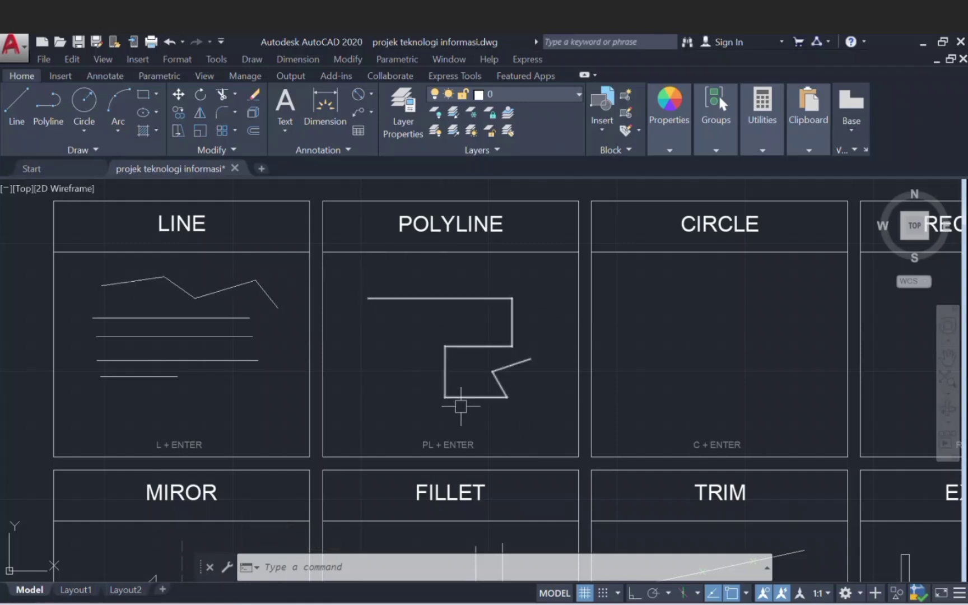
click(515, 370)
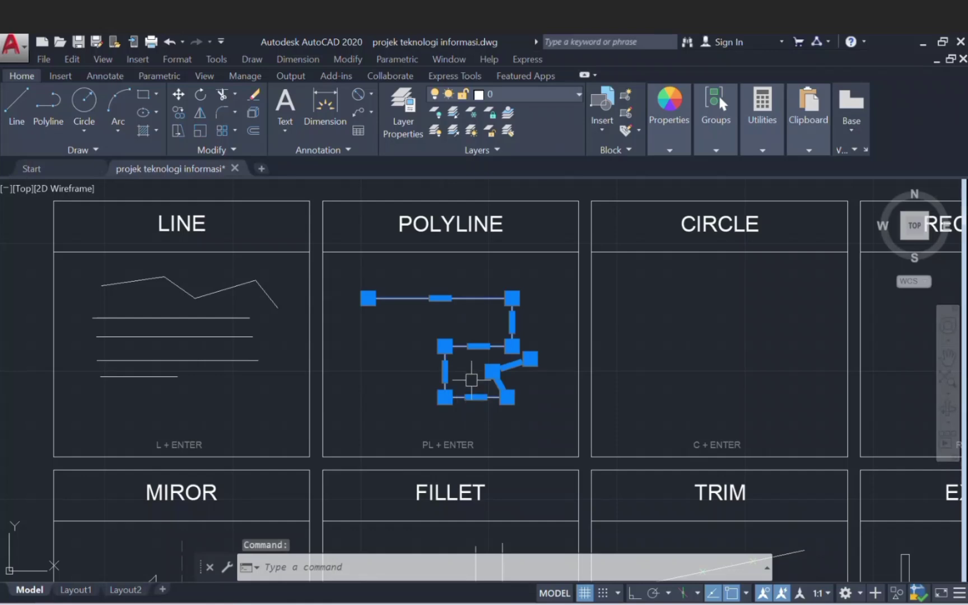
key(Escape)
Step: Draw a circle with a radius of 15 in the upper part of the CIRCLE cell
middle_drag(743, 357, 474, 357)
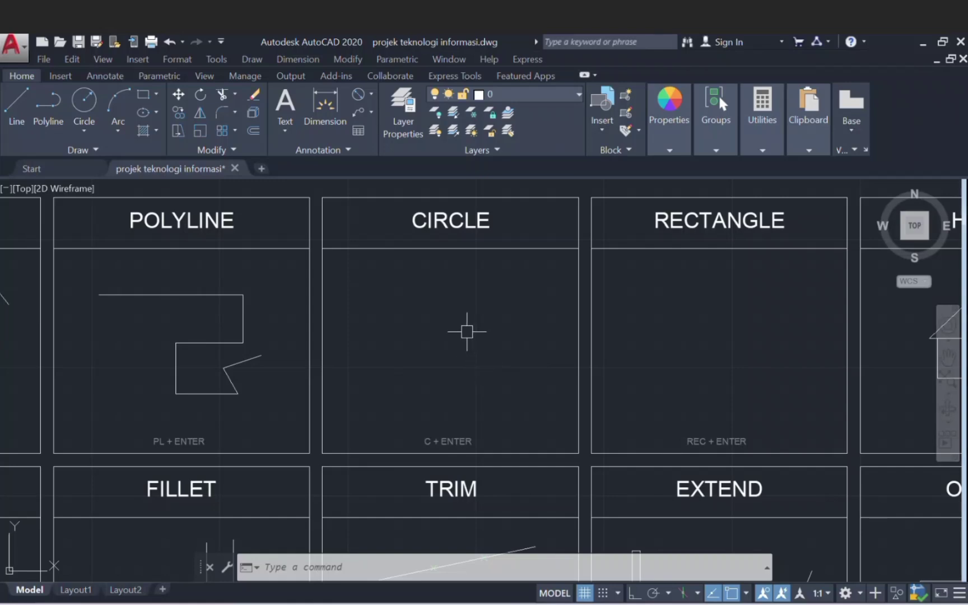
key(Return)
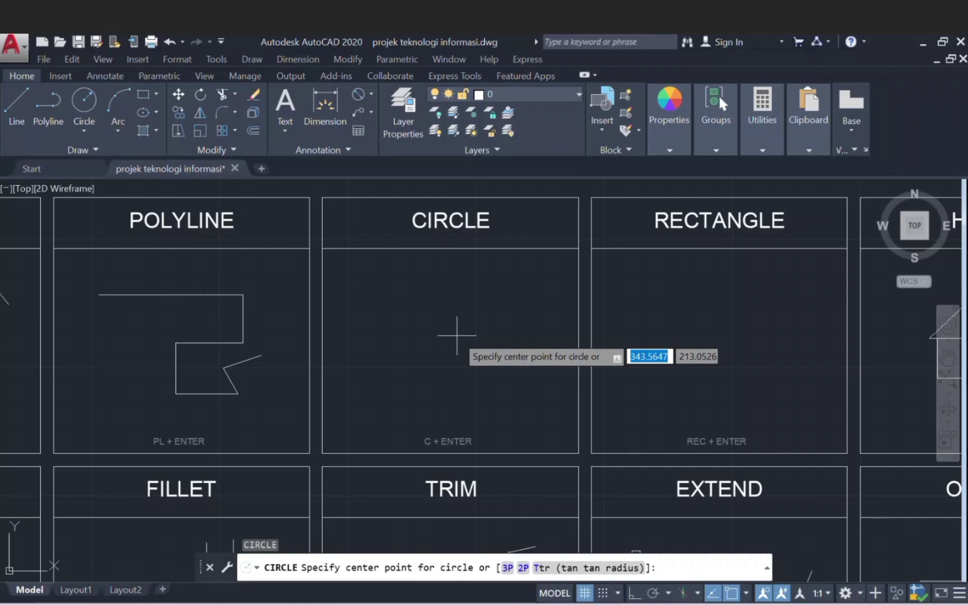
click(414, 322)
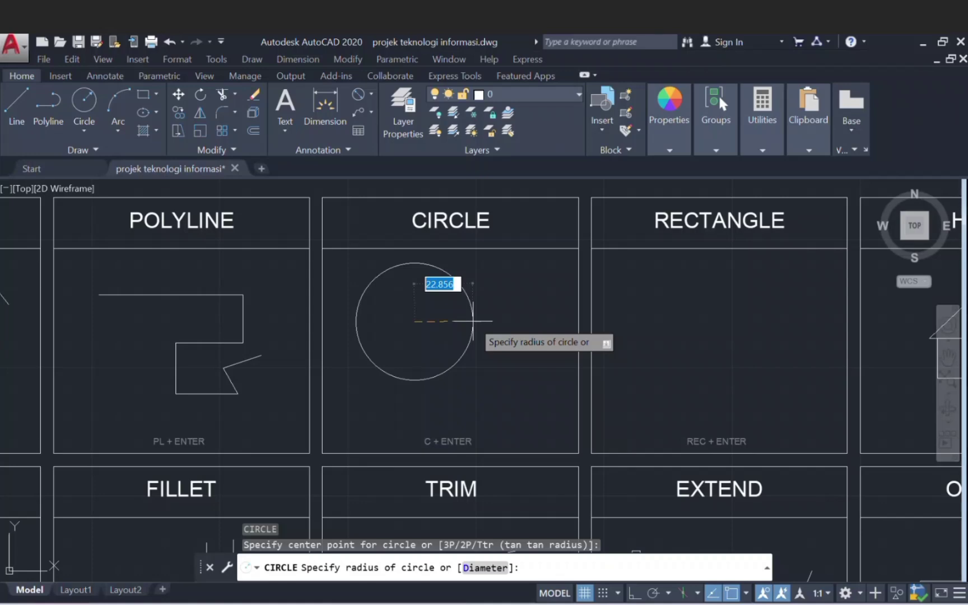
text(15)
key(Return)
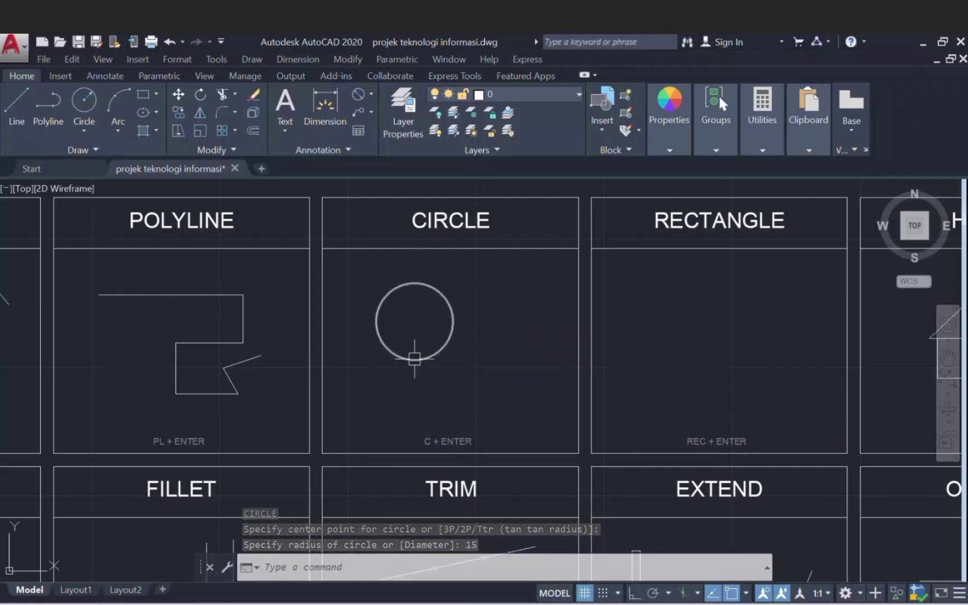
Step: Add a diameter dimension to the circle in the CIRCLE cell, placing its text outside to the right of the circle
click(372, 94)
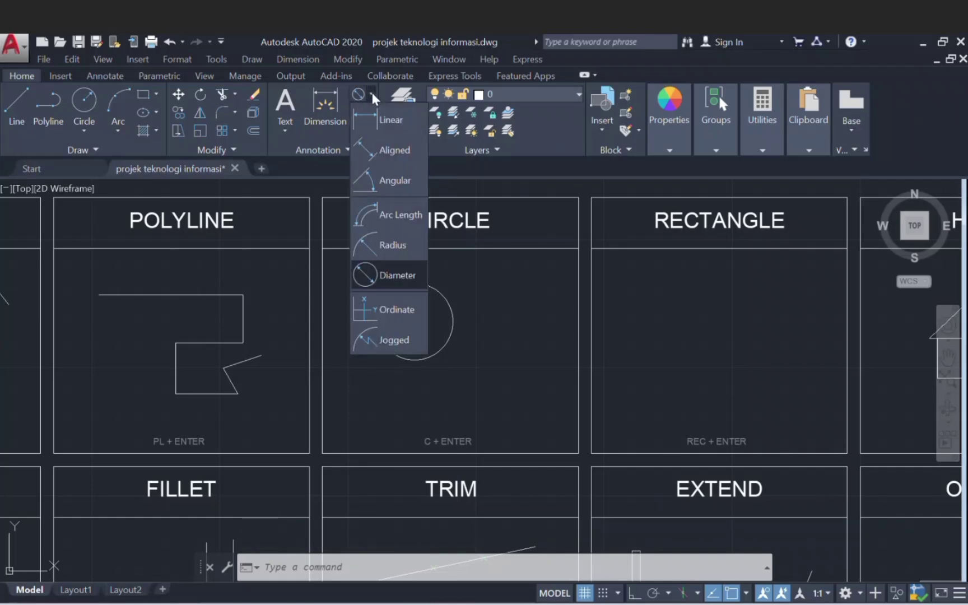
click(391, 274)
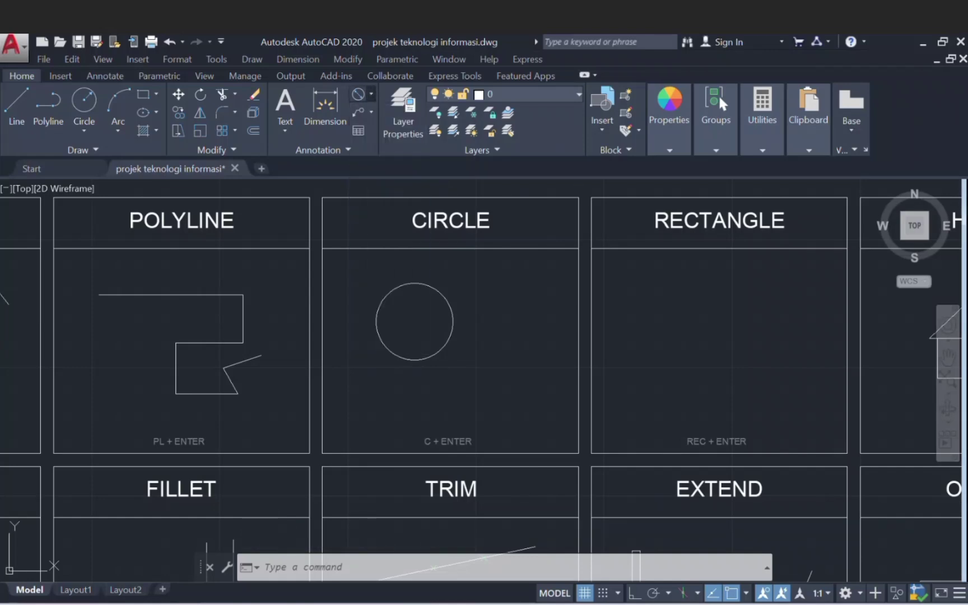
click(378, 316)
click(473, 320)
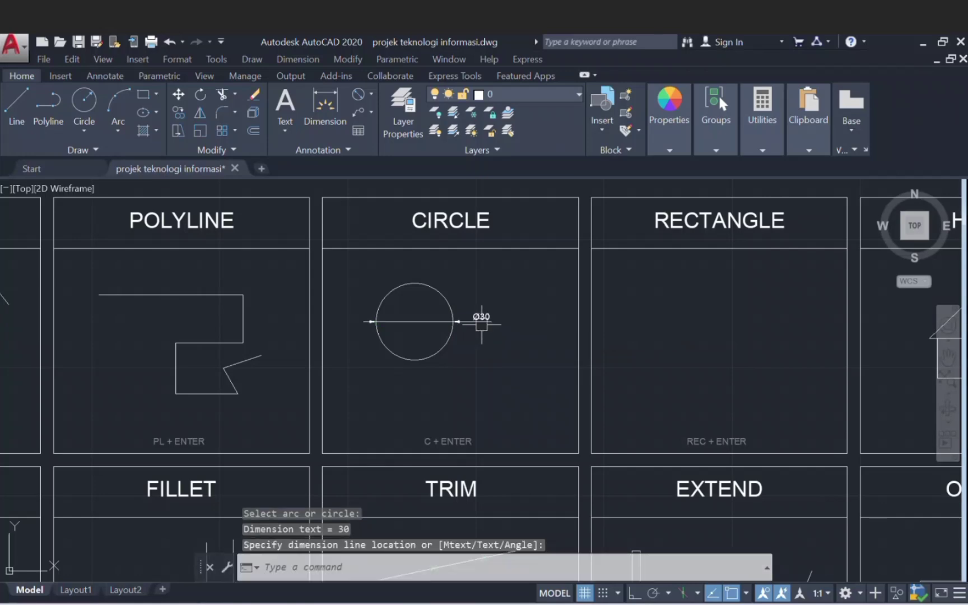
scroll(485, 323, up, 4)
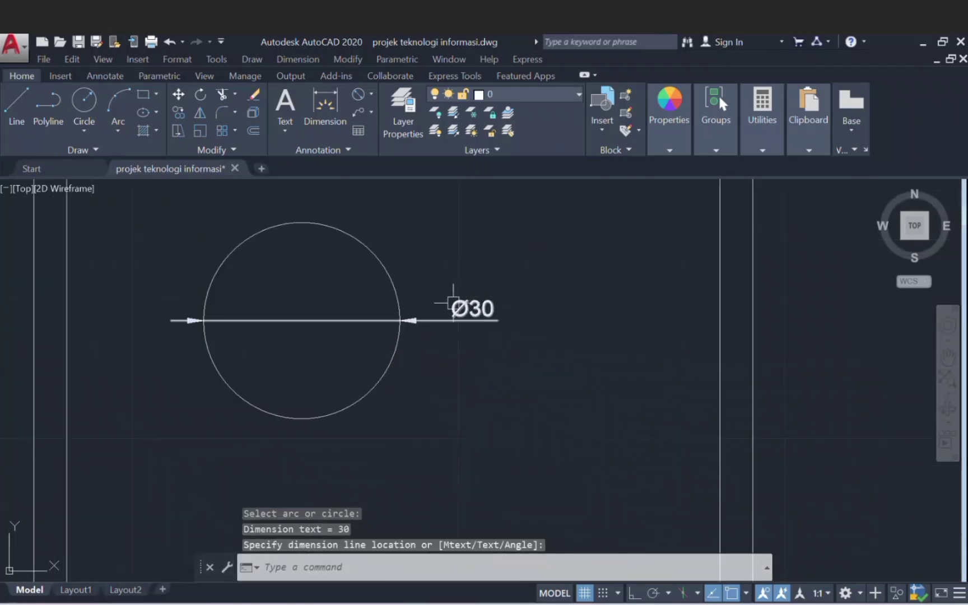
scroll(449, 311, down, 2)
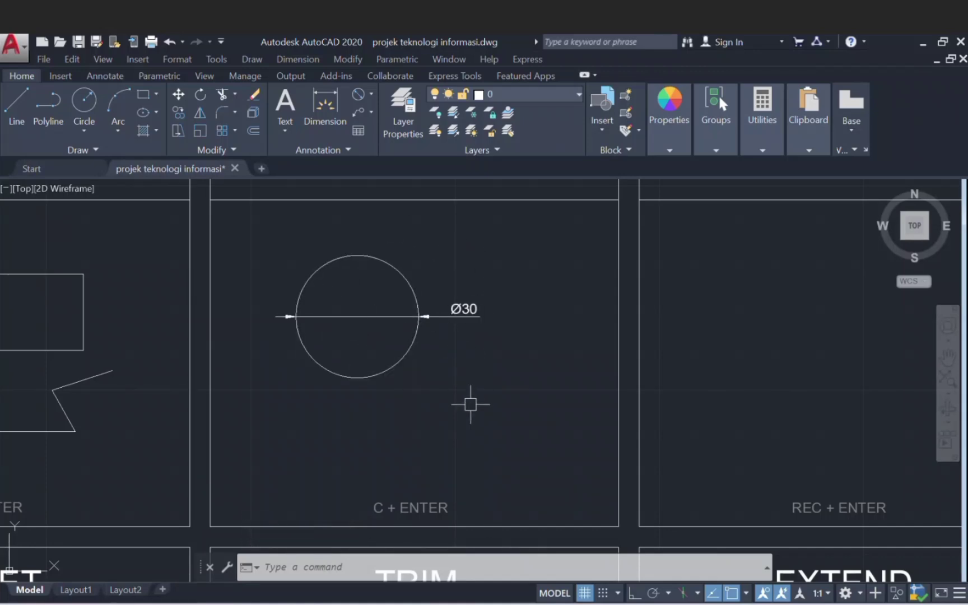
scroll(411, 367, down, 2)
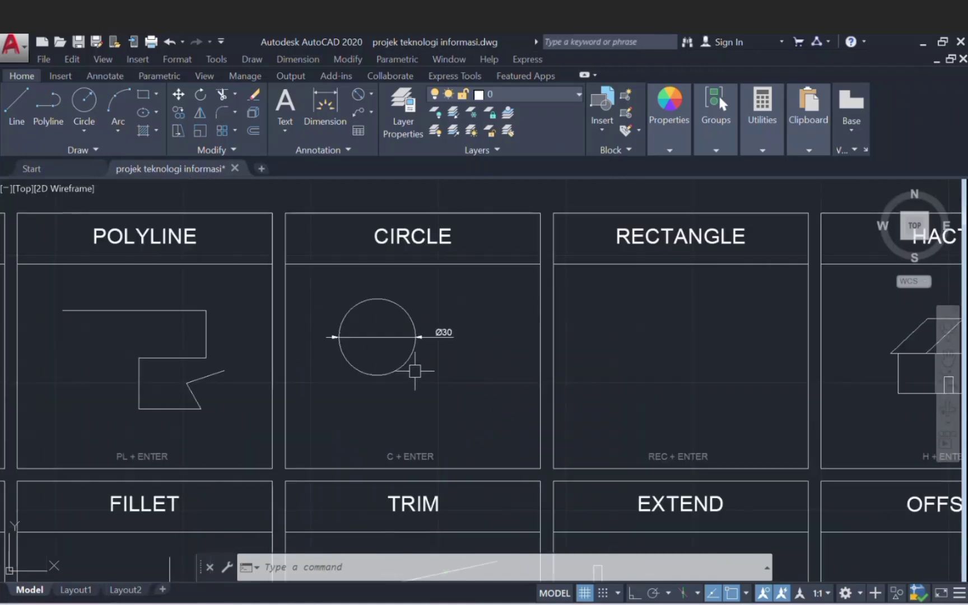
Step: Draw two rectangles side by side in the upper part of the RECTANGLE cell, the right one slightly larger
middle_drag(460, 379, 199, 378)
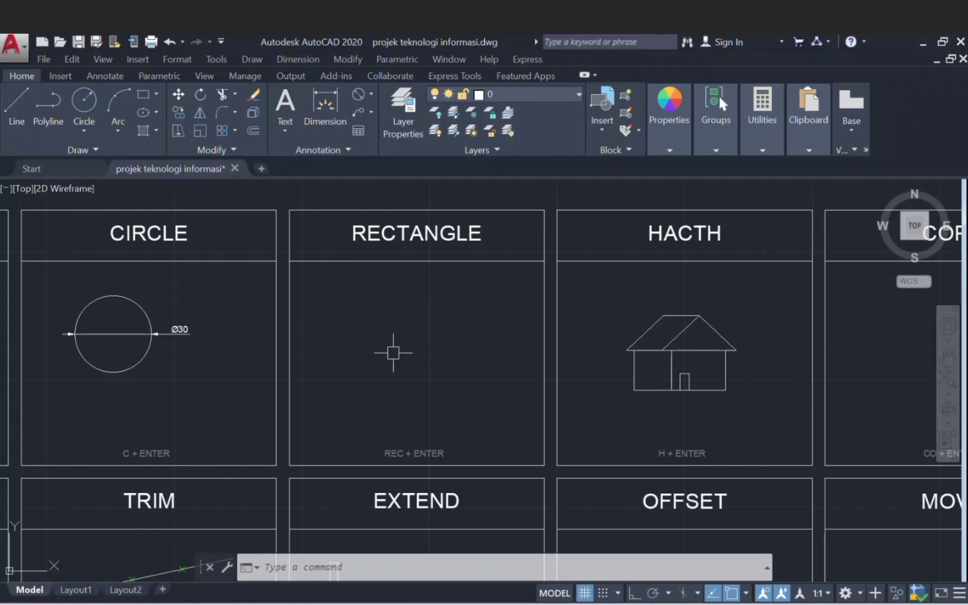
text(re)
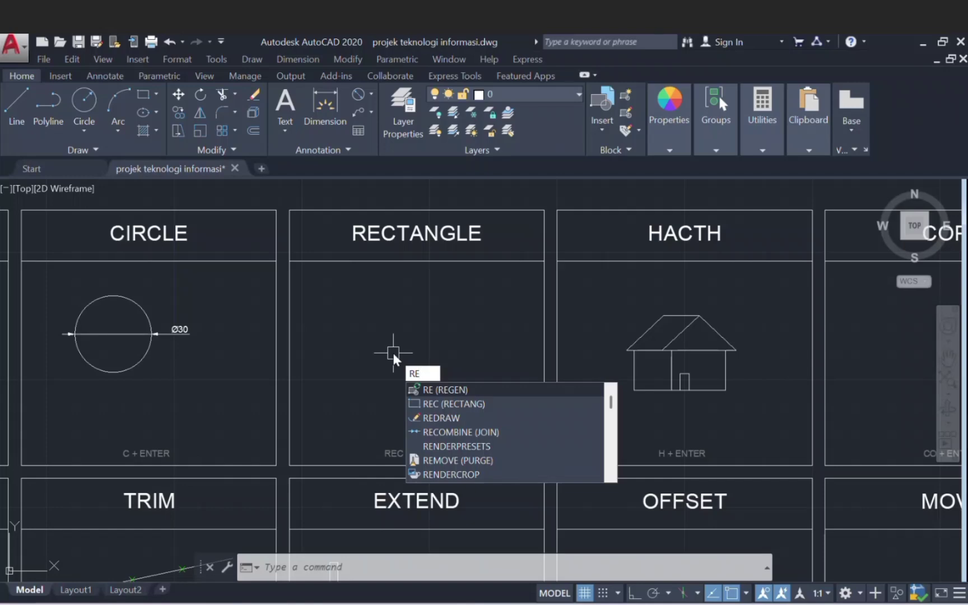
text(c)
key(Return)
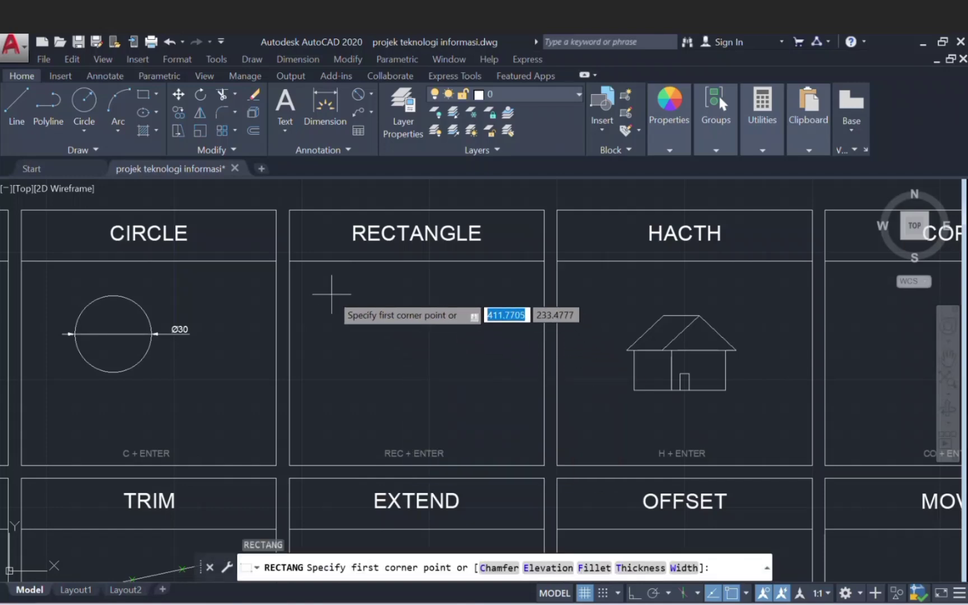
click(324, 286)
click(379, 333)
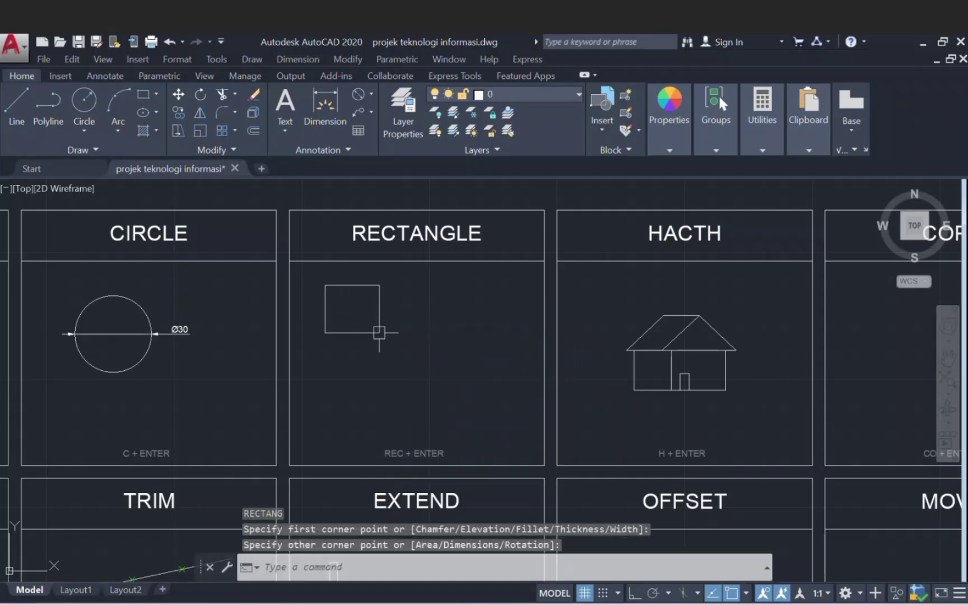
key(Return)
click(398, 285)
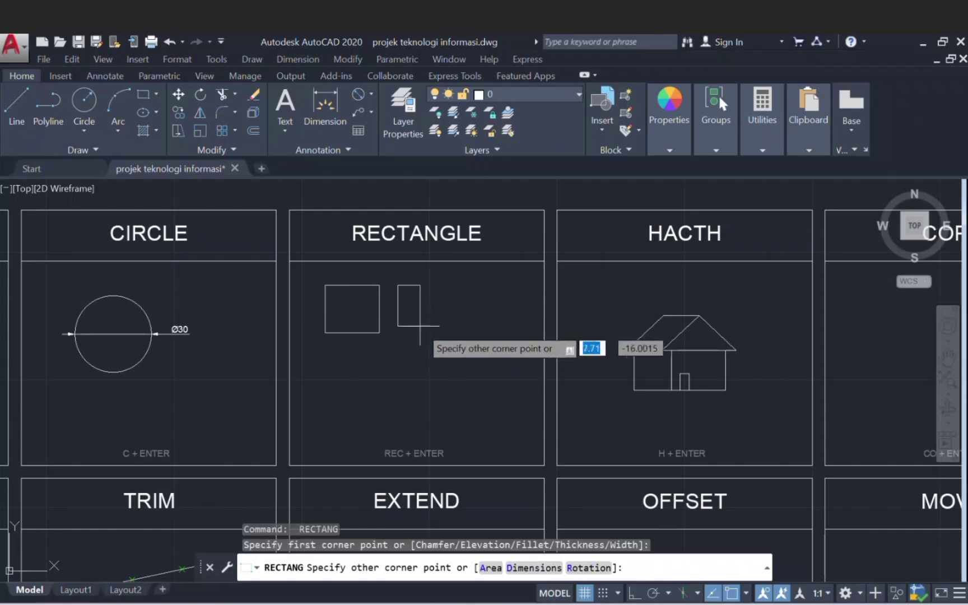
click(464, 336)
Step: Draw a 20 by 20 rectangle in the RECTANGLE cell and move it just below the upper-left rectangle
key(Return)
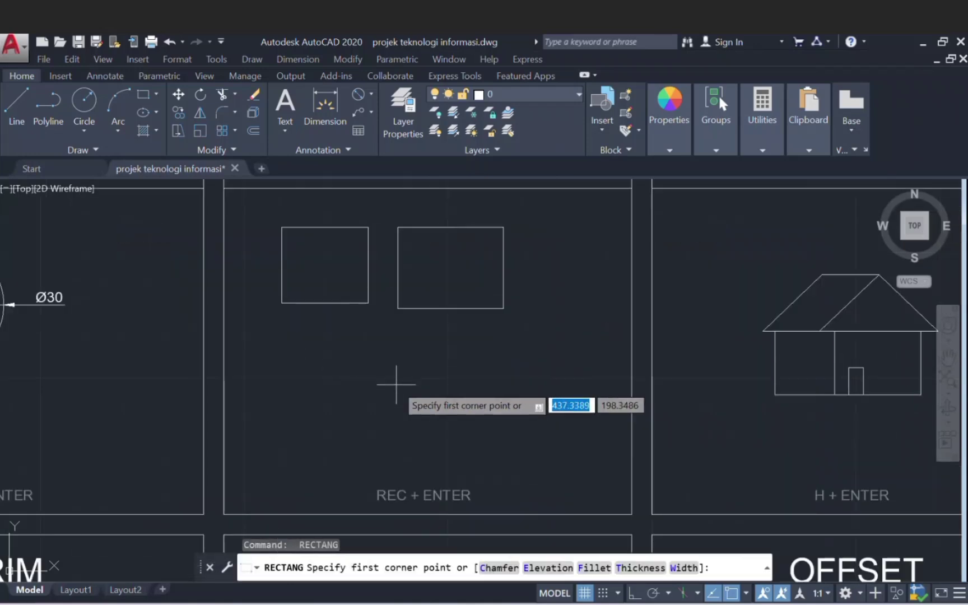
scroll(396, 385, up, 2)
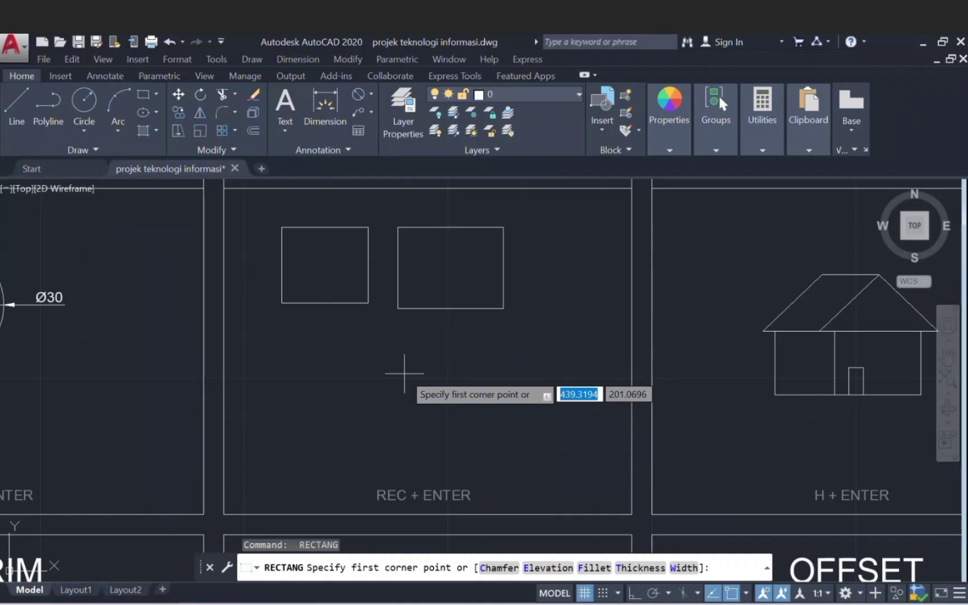
click(296, 359)
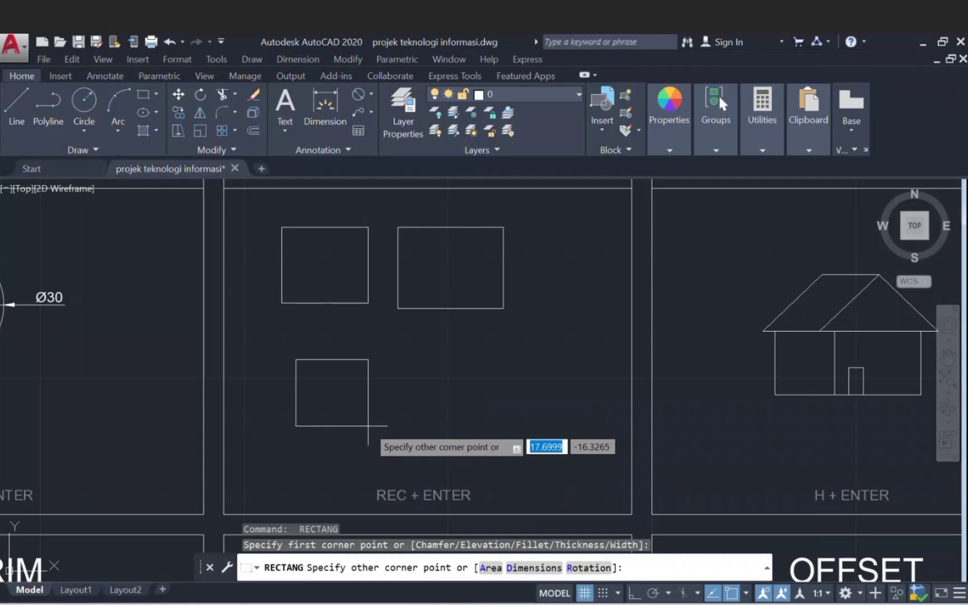
text(20)
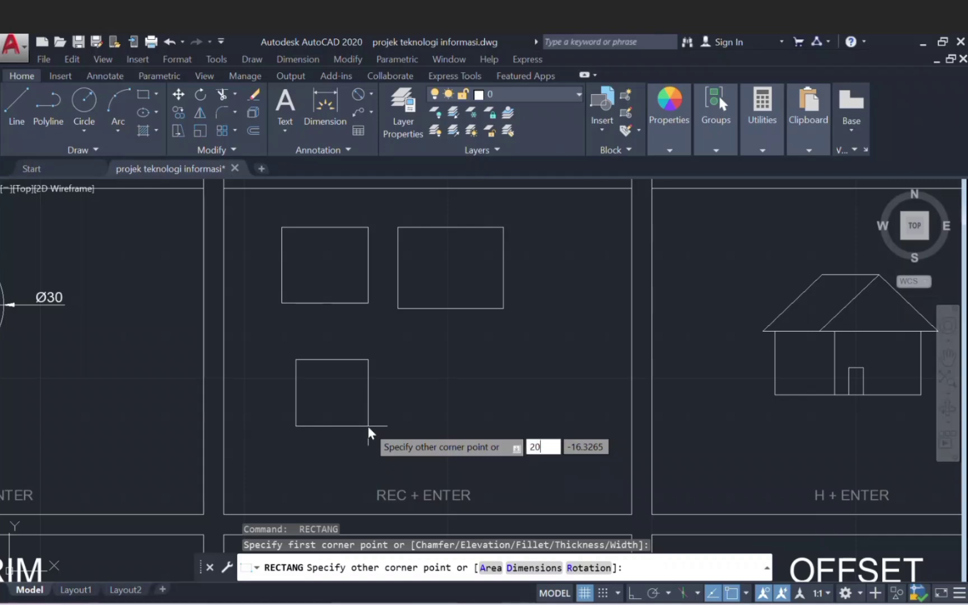
key(Tab)
text(20)
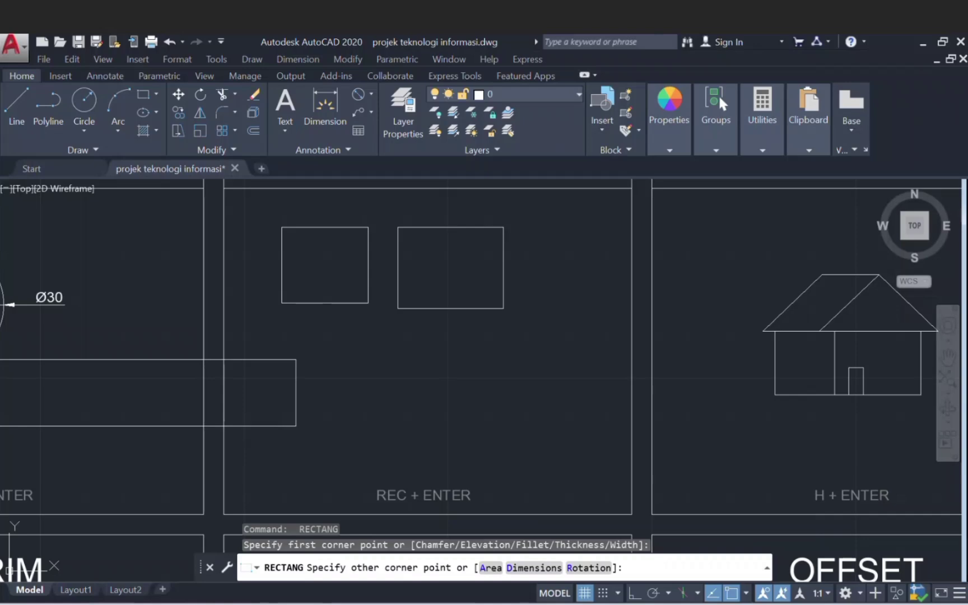
key(Return)
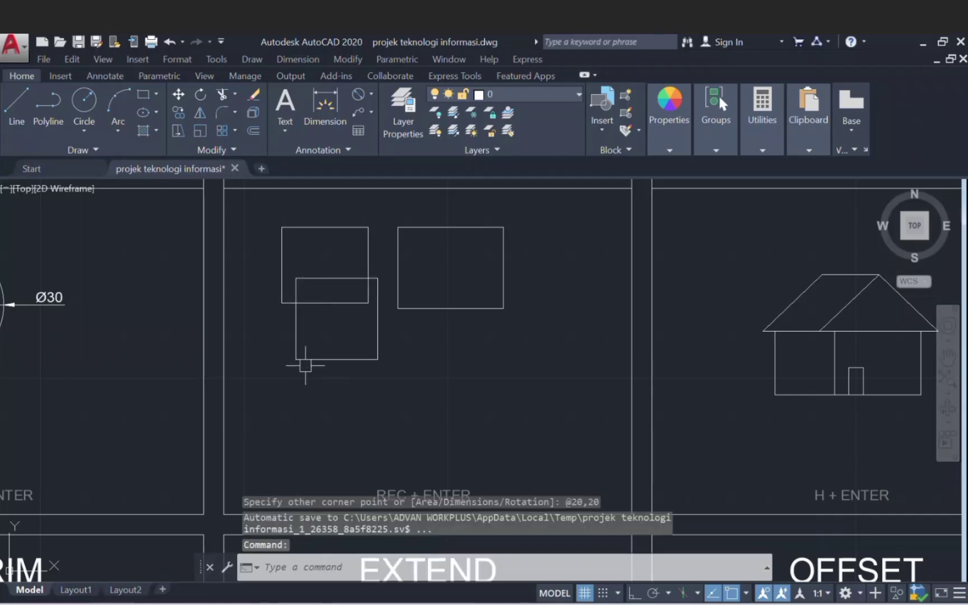
click(377, 339)
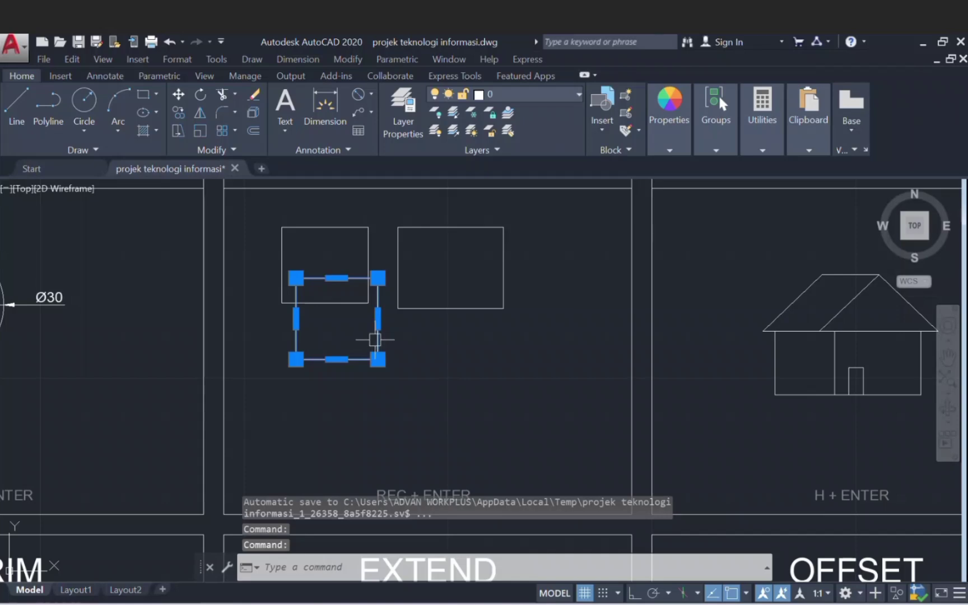
drag(370, 352, 359, 399)
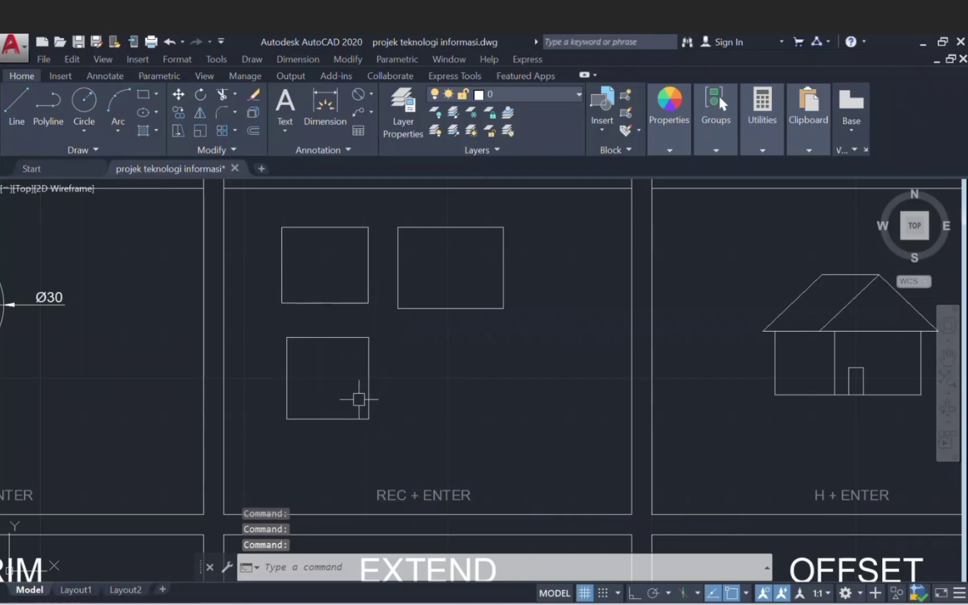
Step: Hatch the left roof section of the house in the HACTH cell with a diagonal line pattern
scroll(473, 378, down, 3)
middle_drag(515, 403, 386, 404)
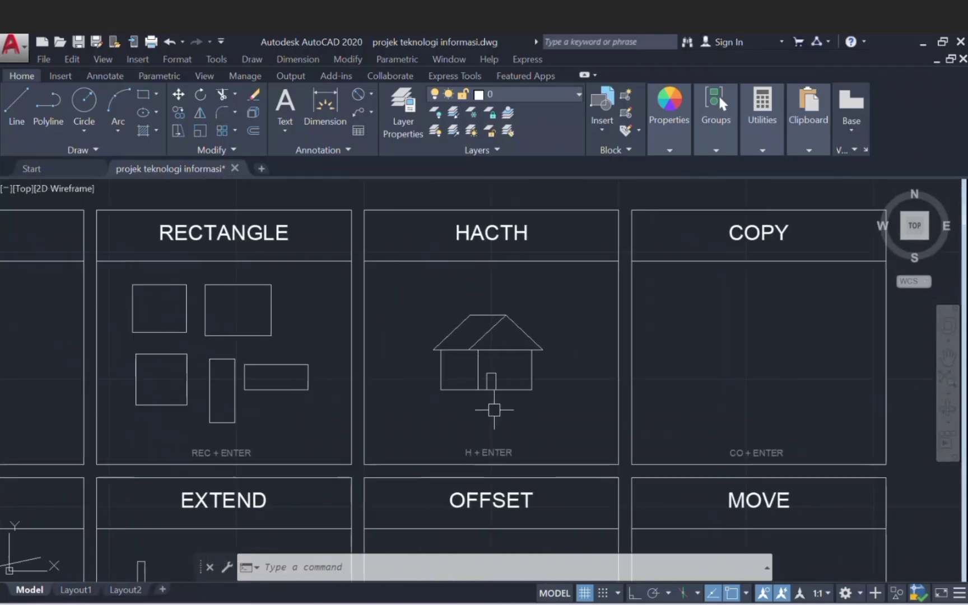
middle_drag(494, 410, 446, 424)
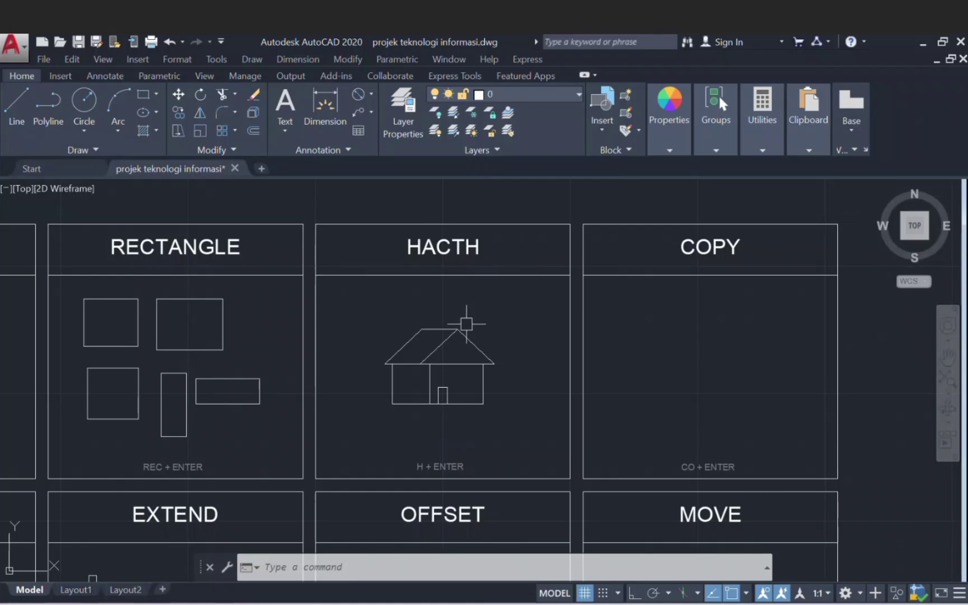
scroll(421, 343, up, 2)
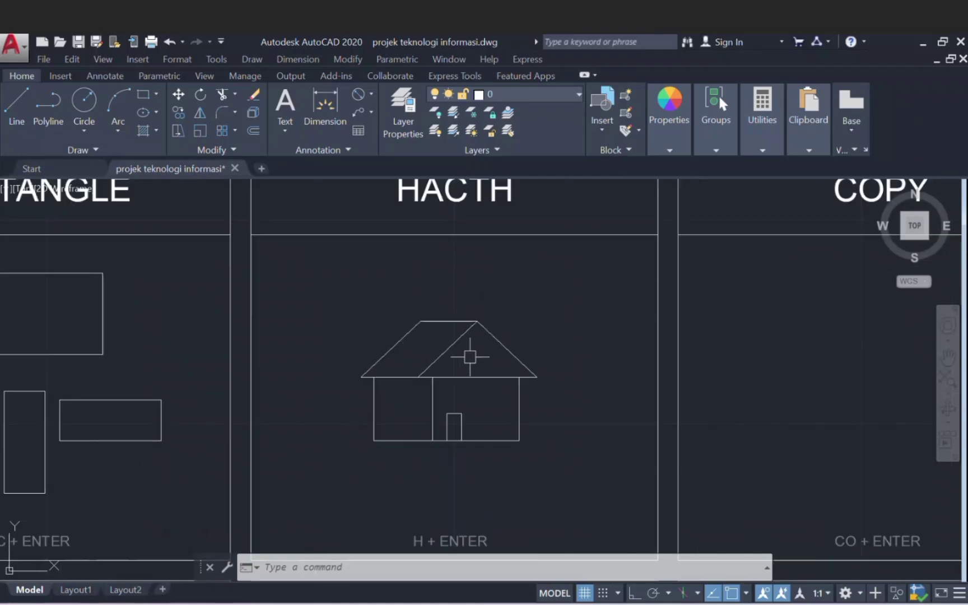
scroll(497, 368, down, 2)
middle_drag(497, 369, 472, 364)
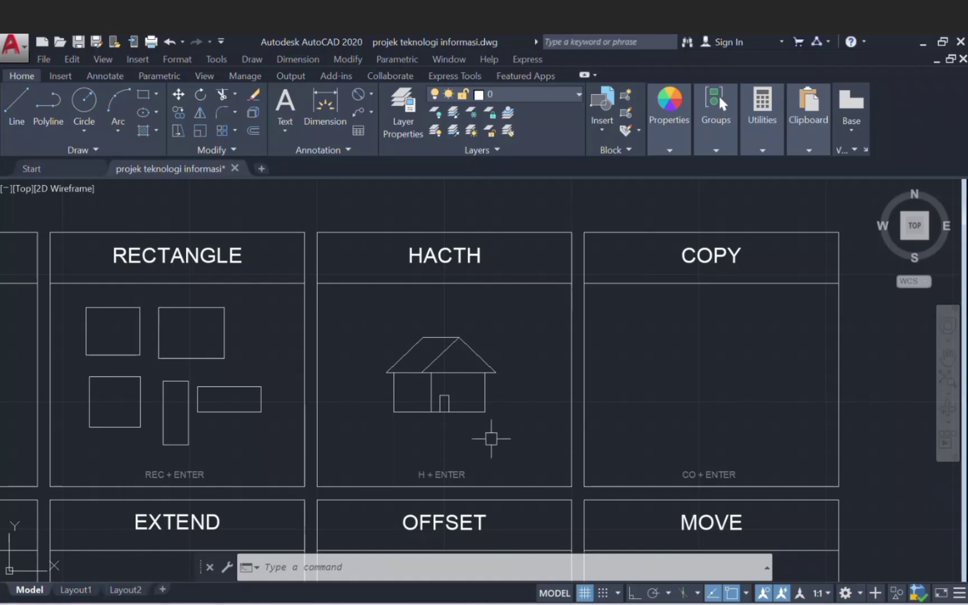
scroll(437, 354, up, 2)
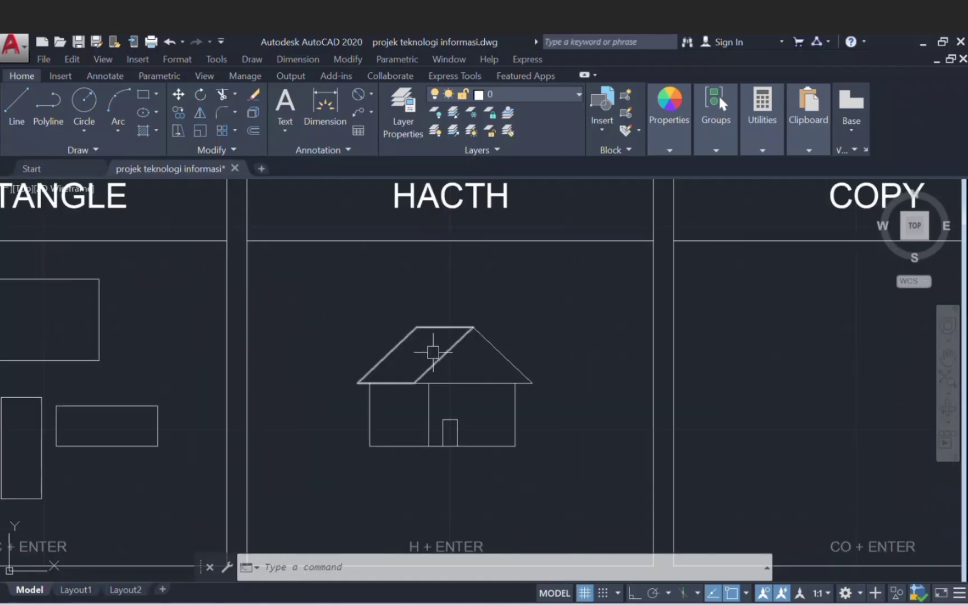
middle_drag(443, 346, 430, 305)
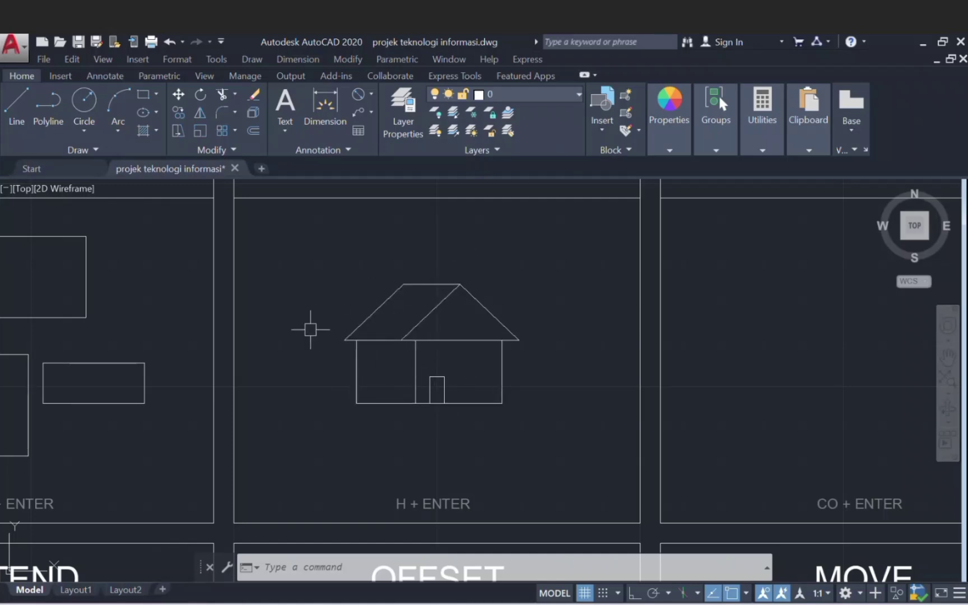
text(h)
key(Return)
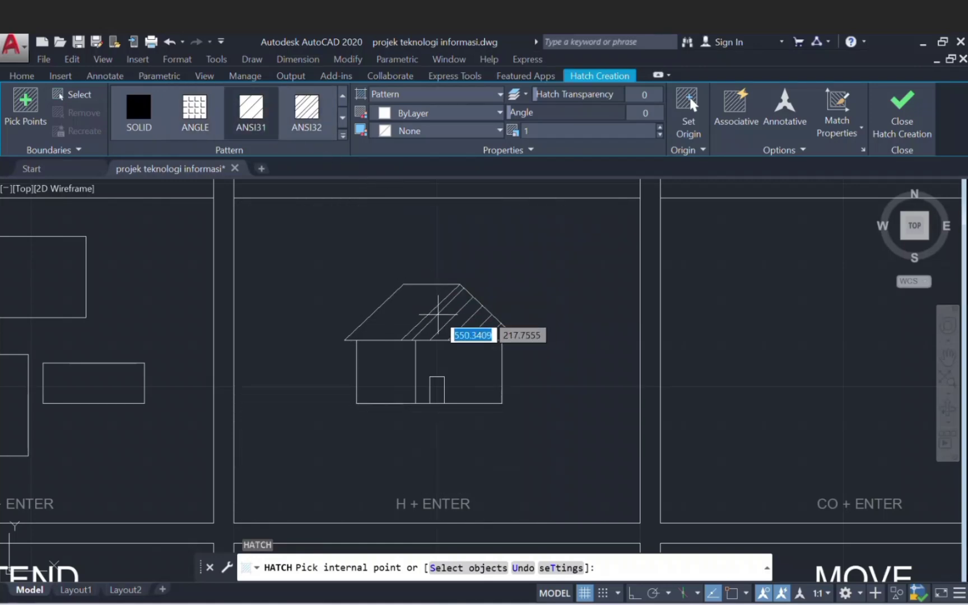
click(416, 311)
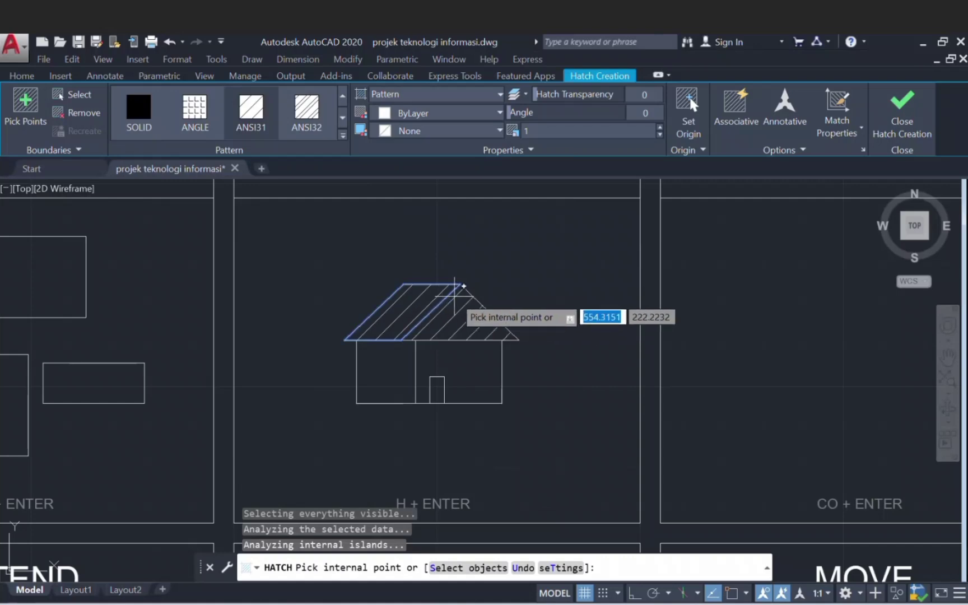
Step: Fill both wall sections of the house with a SOLID hatch in light blue 122,175,223, leaving the door empty
text(H)
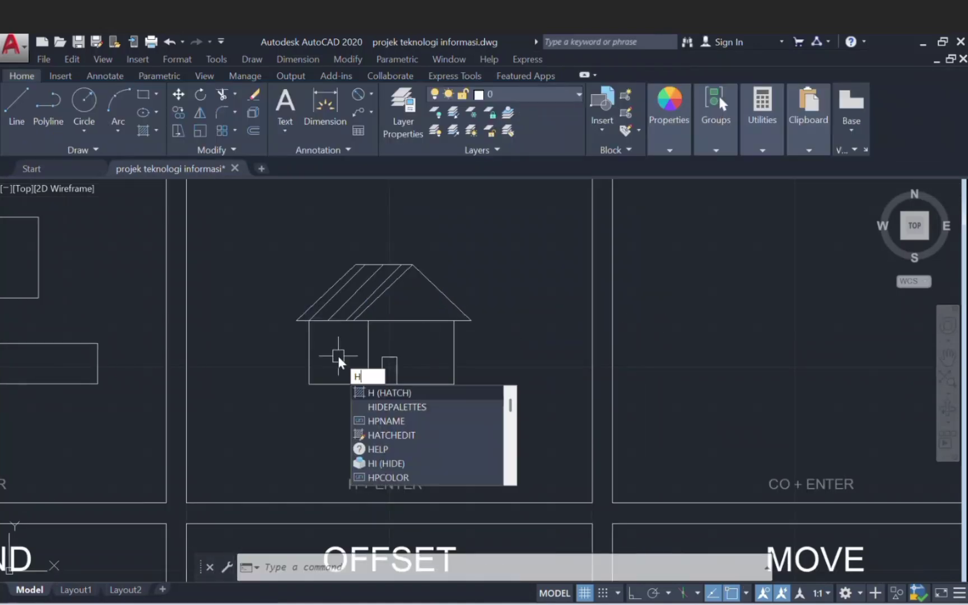
key(Return)
click(150, 128)
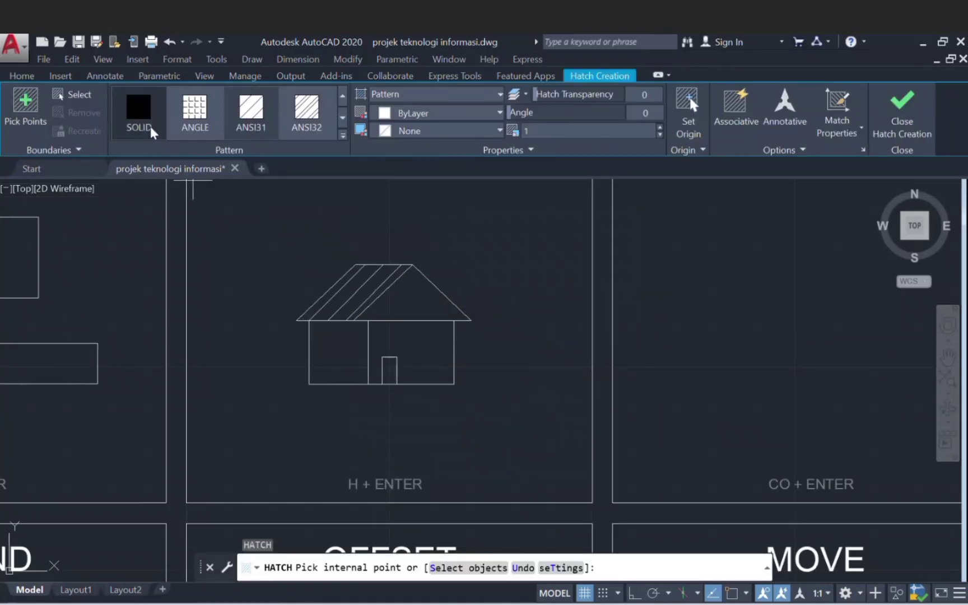
click(498, 113)
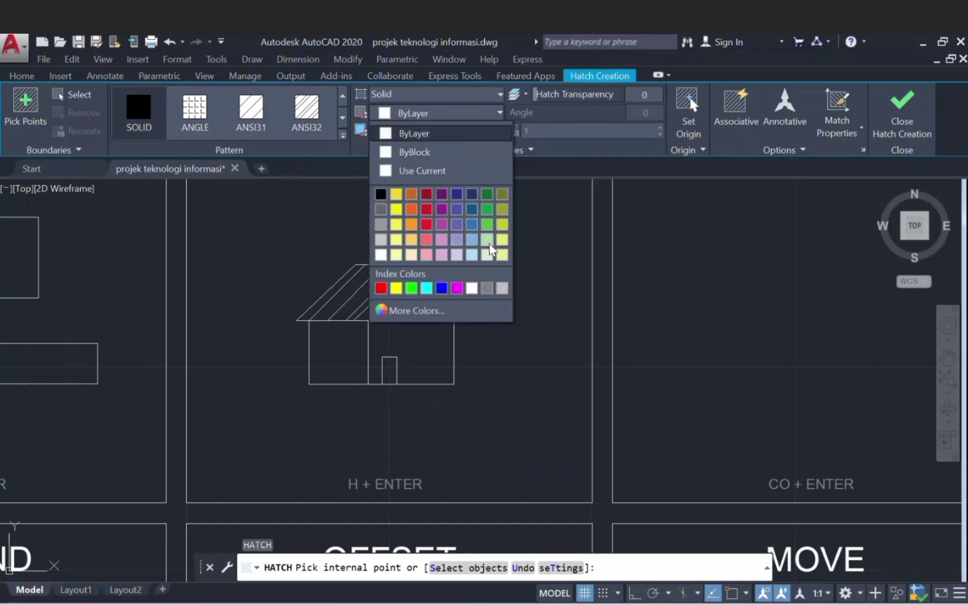
click(472, 239)
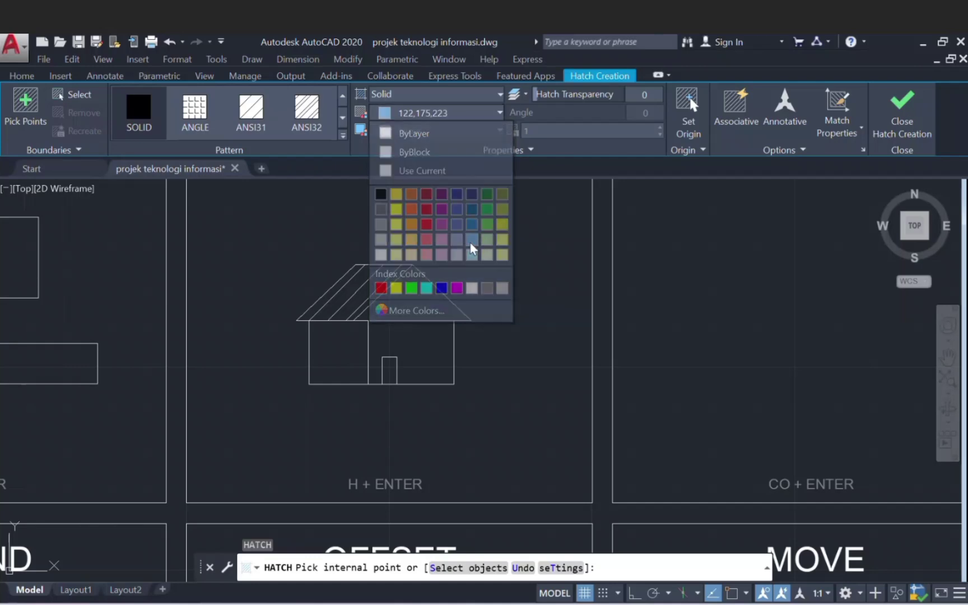
click(339, 336)
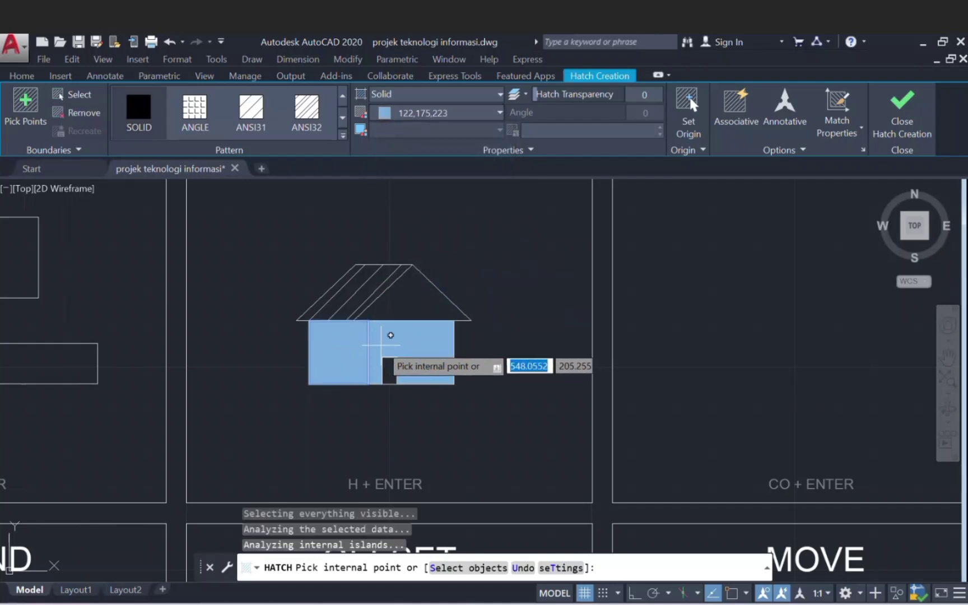
key(Return)
Step: Copy the whole hatched house twice into the COPY cell, one at the upper left and one at the lower right
scroll(419, 360, down, 2)
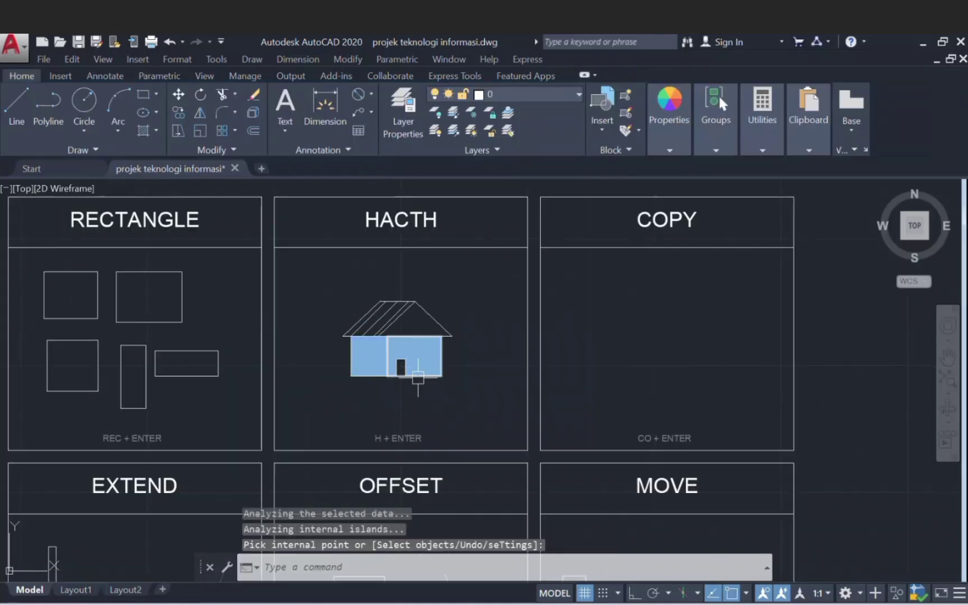
mouse_move(417, 379)
middle_down()
mouse_move(380, 410)
mouse_move(427, 363)
middle_up()
middle_drag(586, 352, 508, 350)
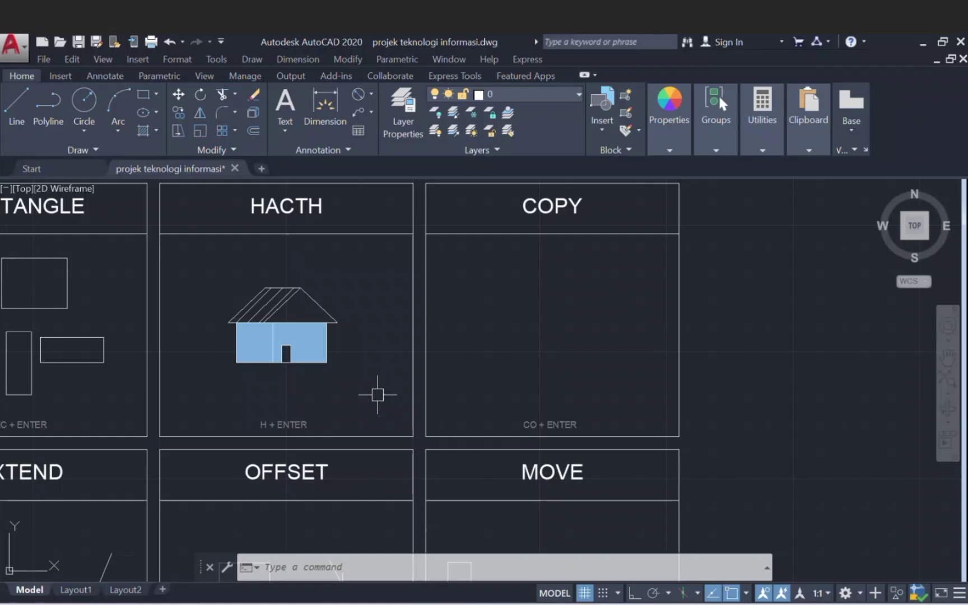
click(378, 394)
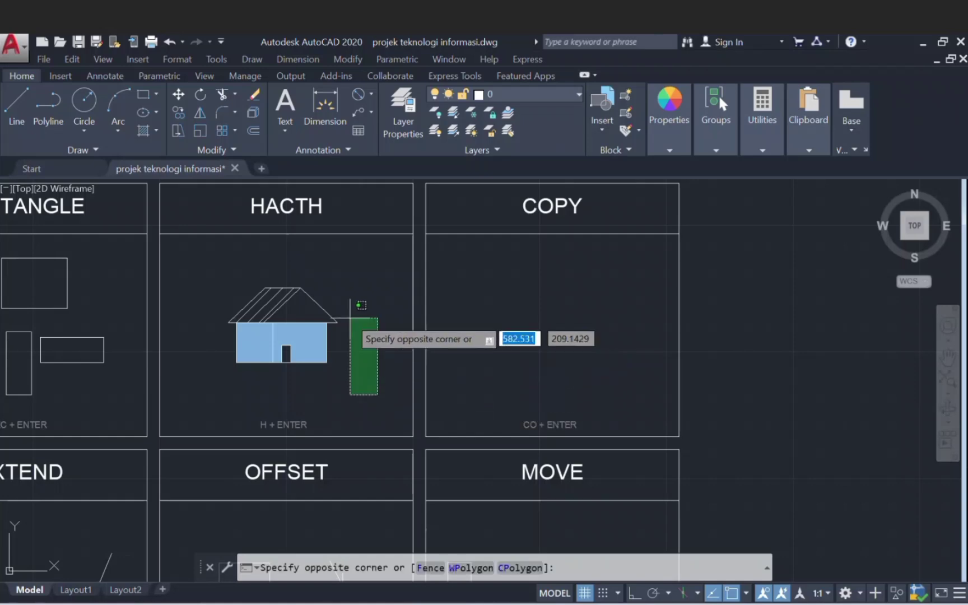
click(236, 279)
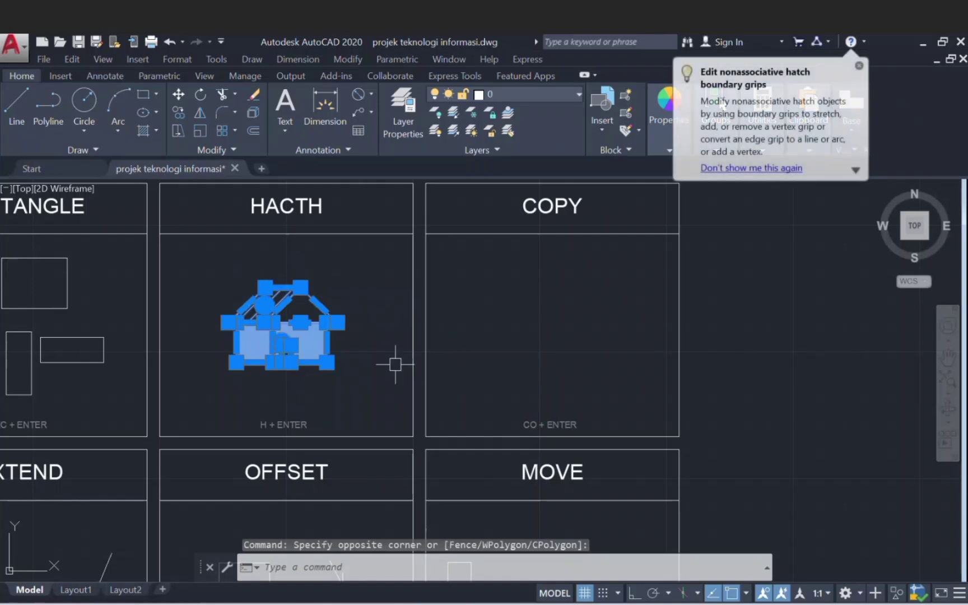
text(CO)
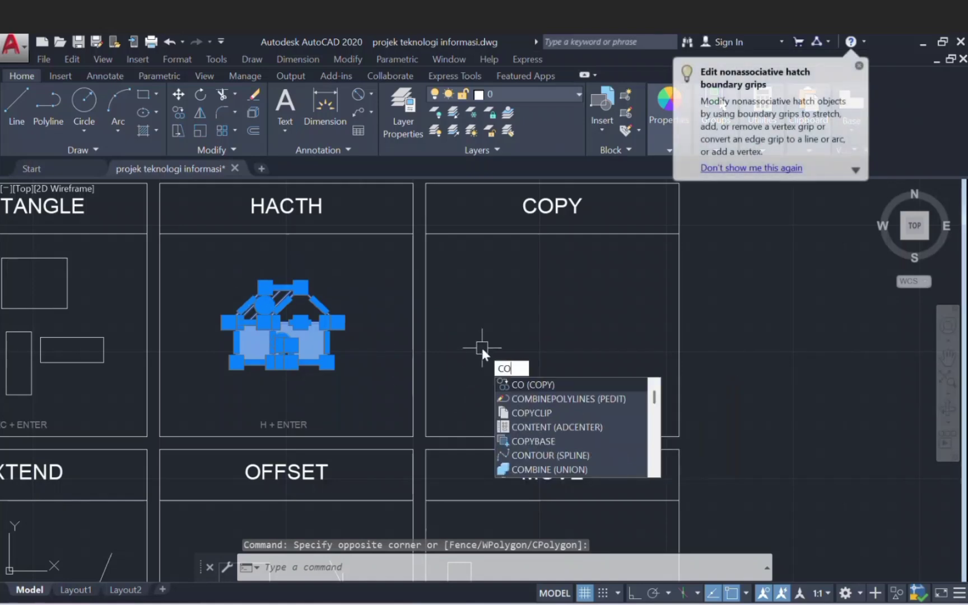
key(Return)
click(365, 339)
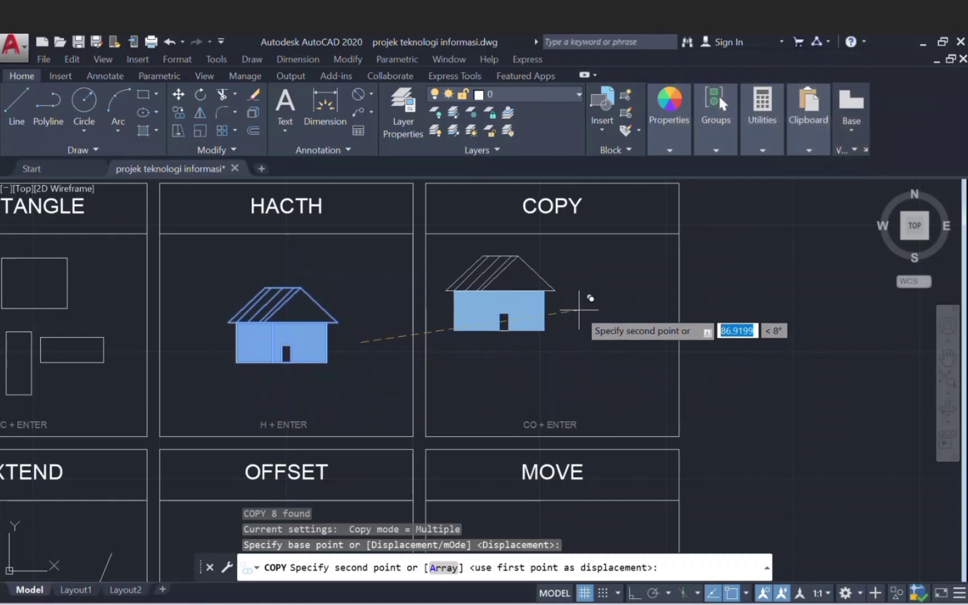
click(581, 309)
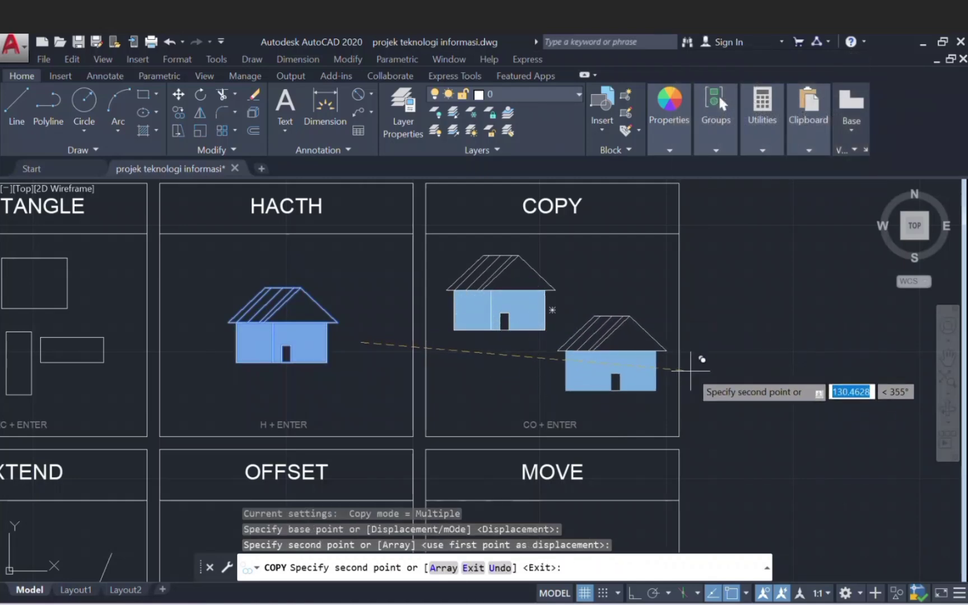
click(688, 368)
key(Escape)
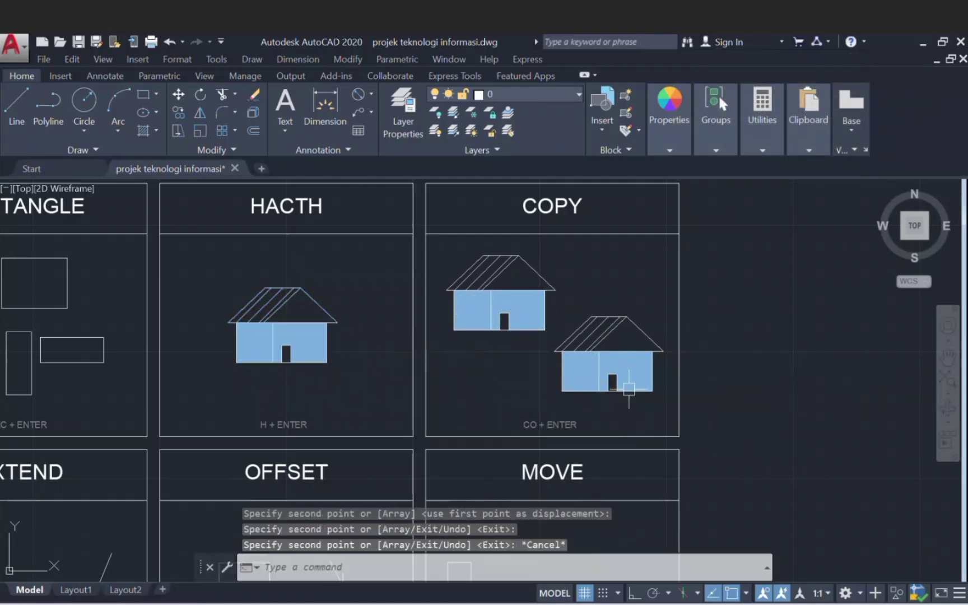
Step: Mirror the triangle in the MIROR cell across the vertical dashed line with Ortho on, keeping the source object
scroll(542, 326, down, 2)
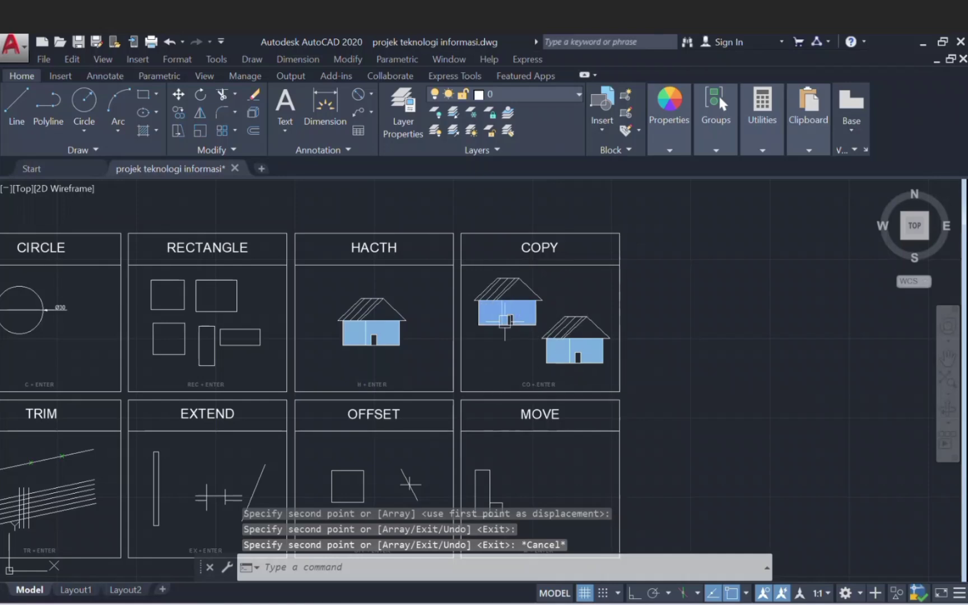
scroll(550, 359, down, 4)
scroll(205, 421, up, 5)
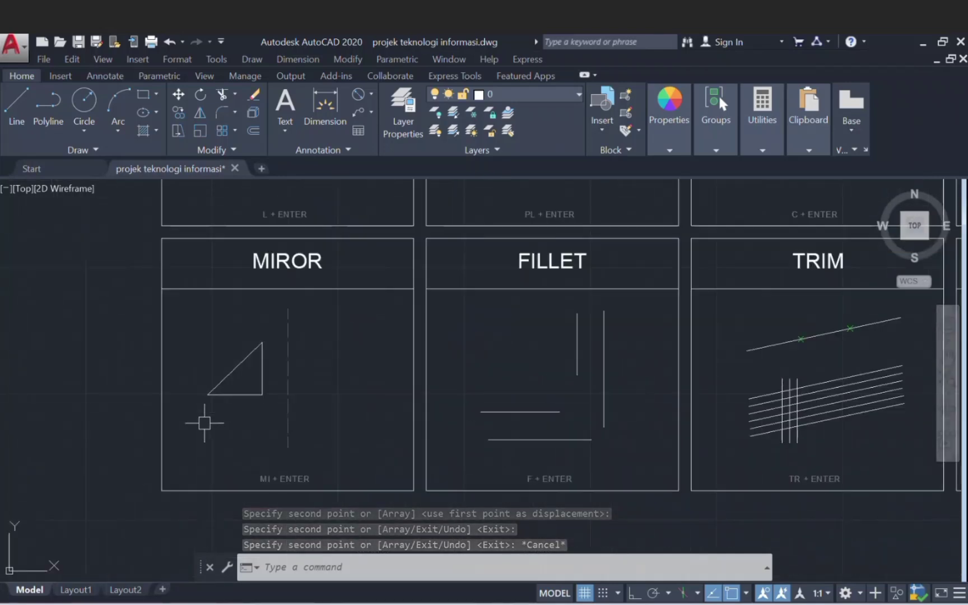
middle_drag(205, 422, 273, 444)
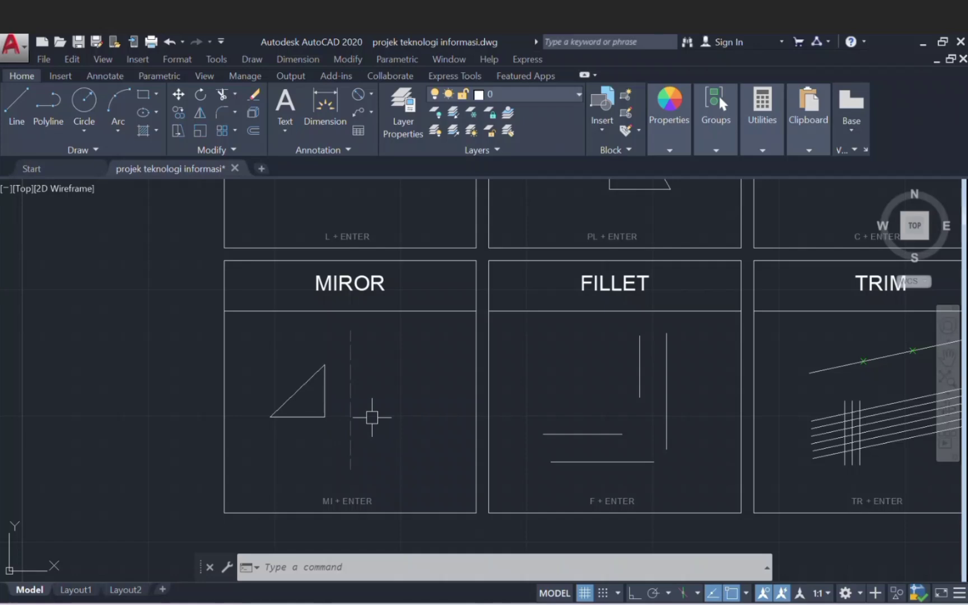
scroll(375, 417, up, 2)
scroll(380, 413, down, 2)
middle_drag(380, 413, 409, 393)
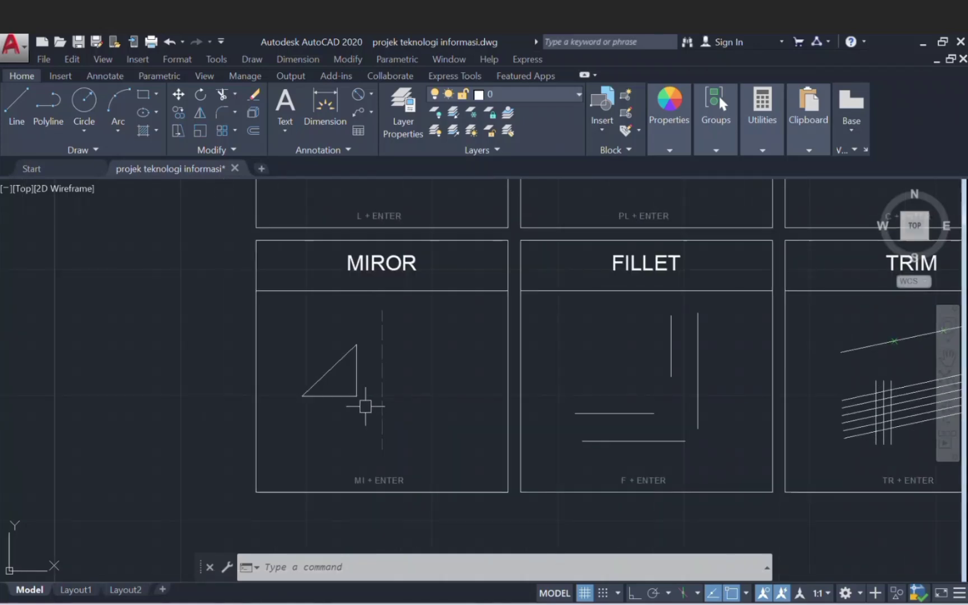
click(365, 407)
click(294, 324)
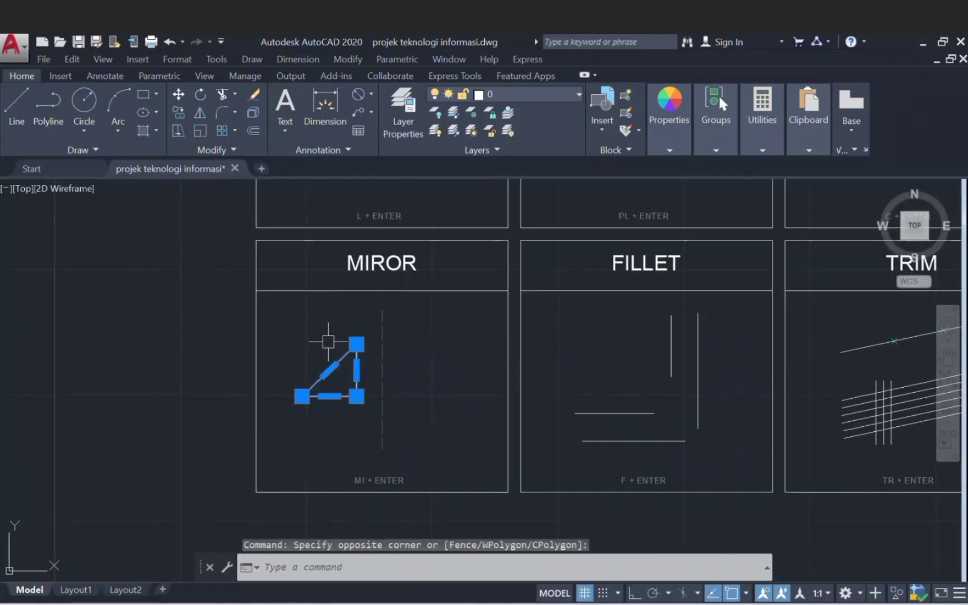
text(mi)
key(Return)
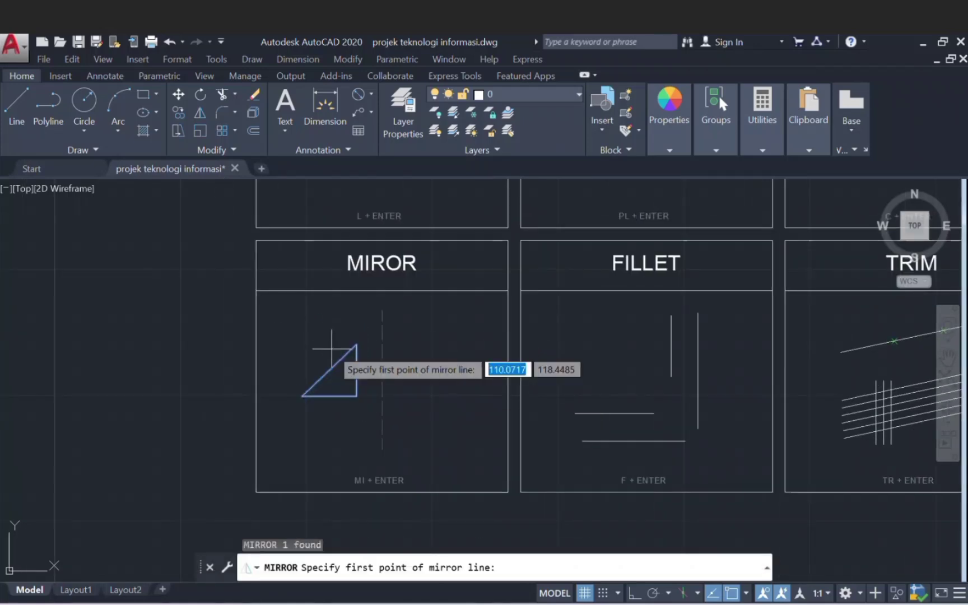
click(382, 395)
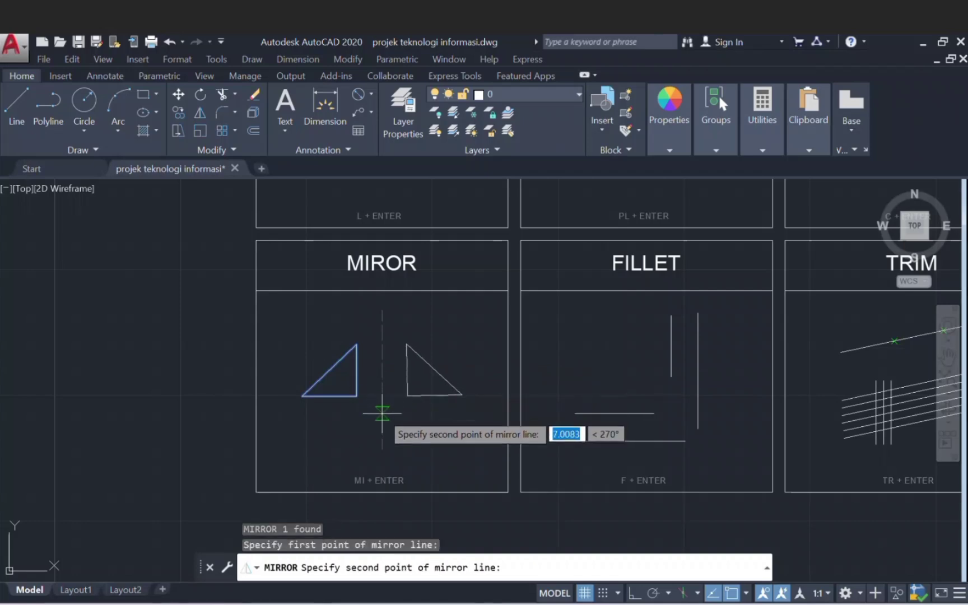
key(F8)
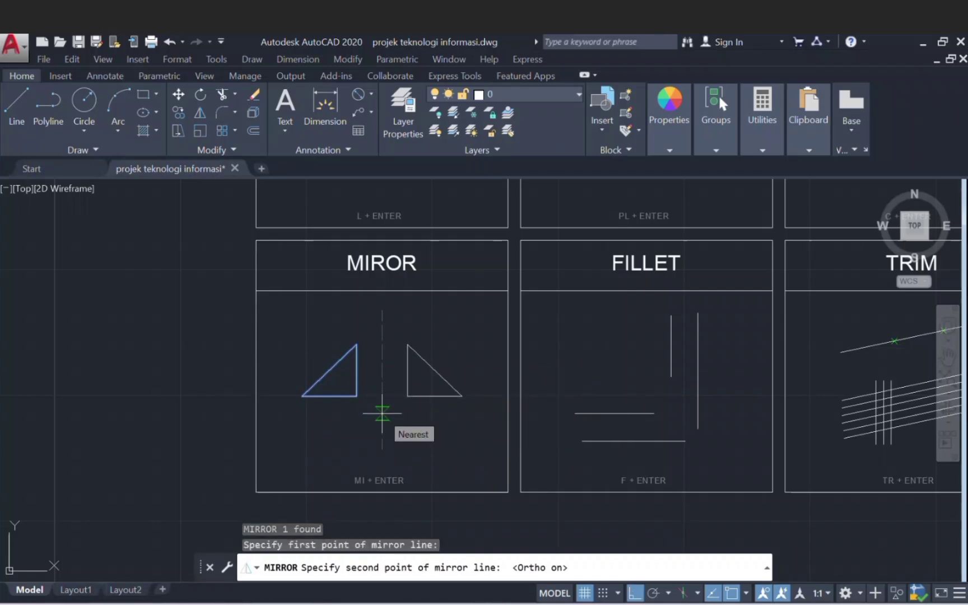
click(382, 413)
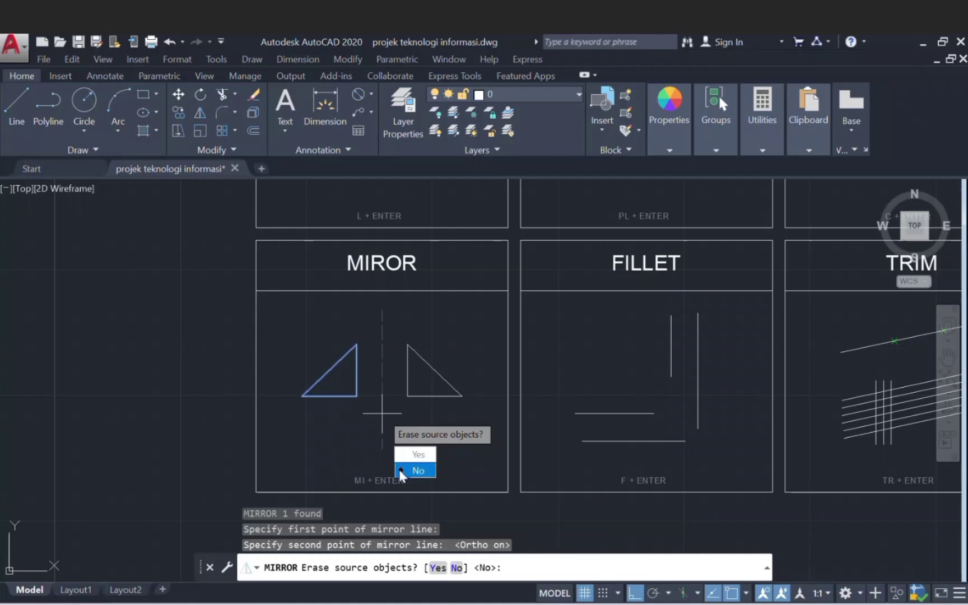
text(n)
key(Return)
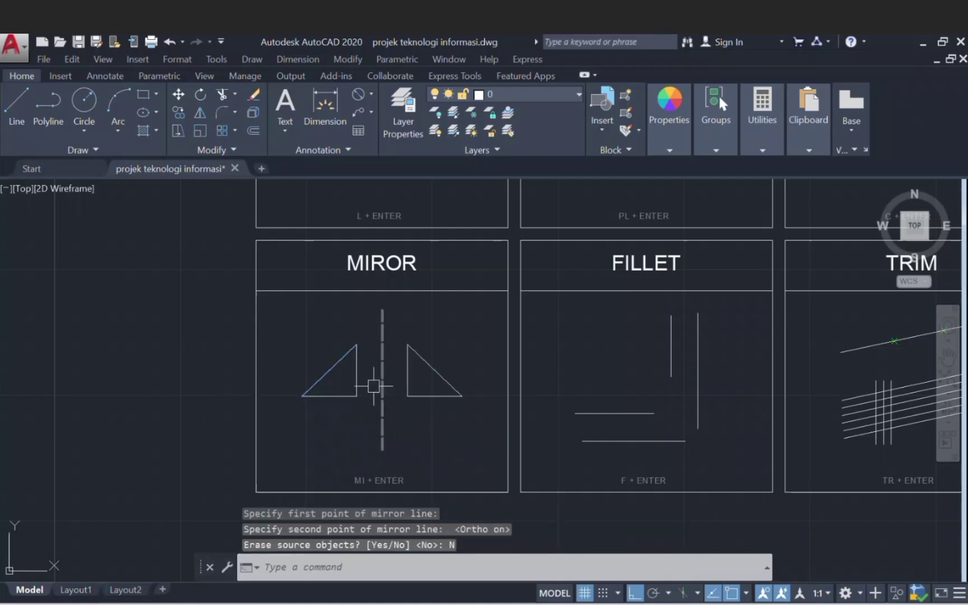
Step: Mirror the left triangle downward about a horizontal line just below it, erasing the source object
click(372, 415)
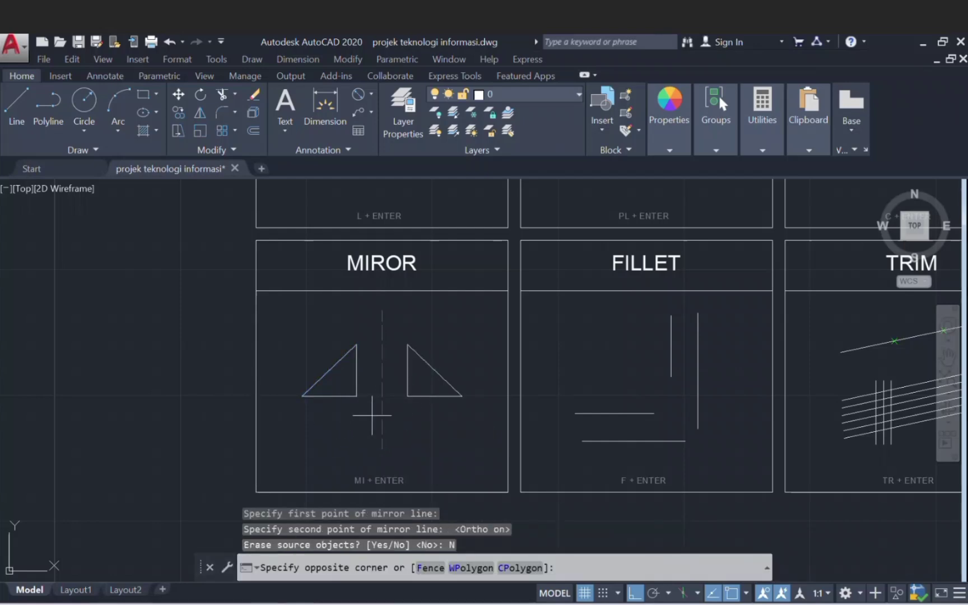
click(301, 319)
text(mi)
key(Return)
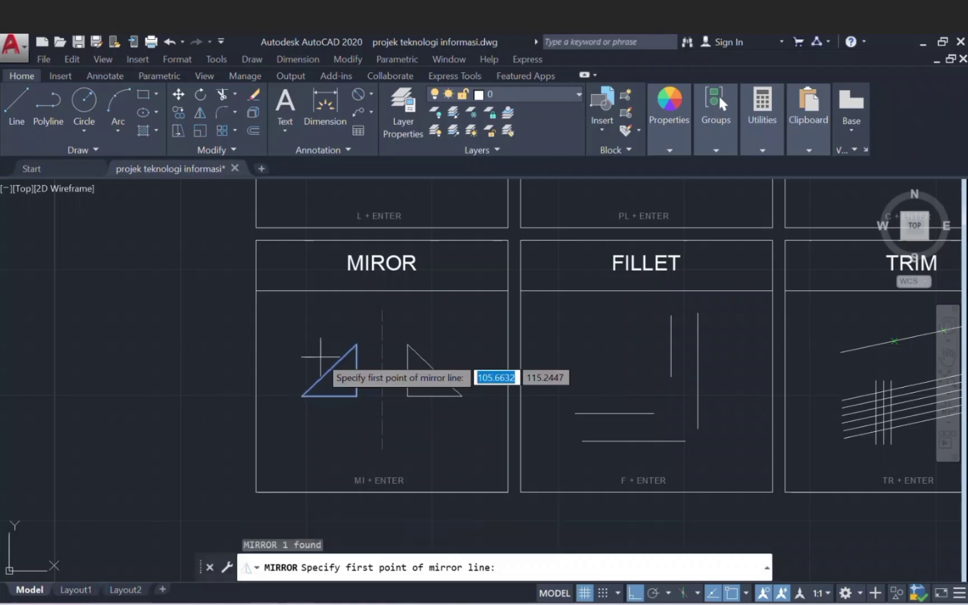
click(382, 406)
click(424, 408)
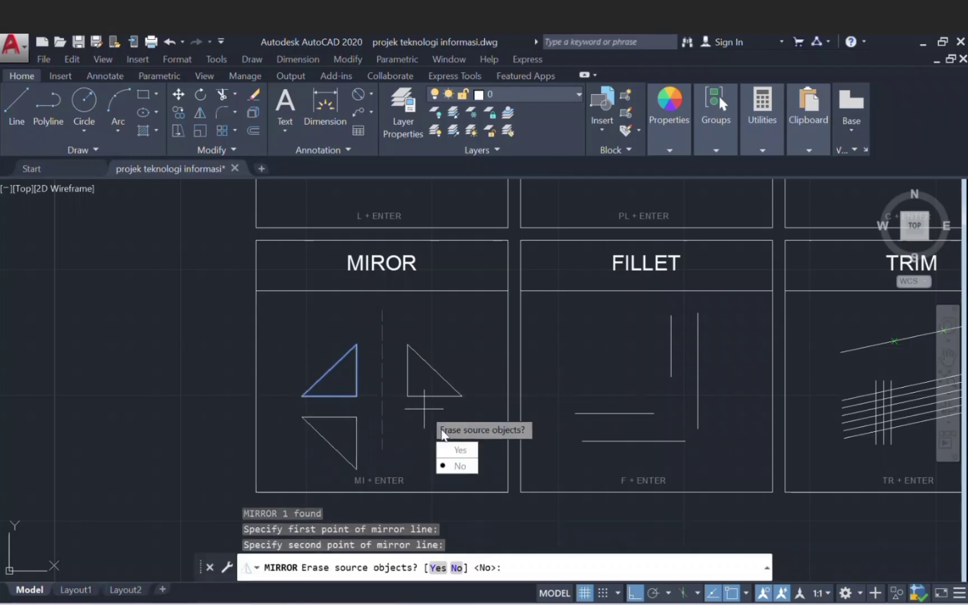
click(459, 450)
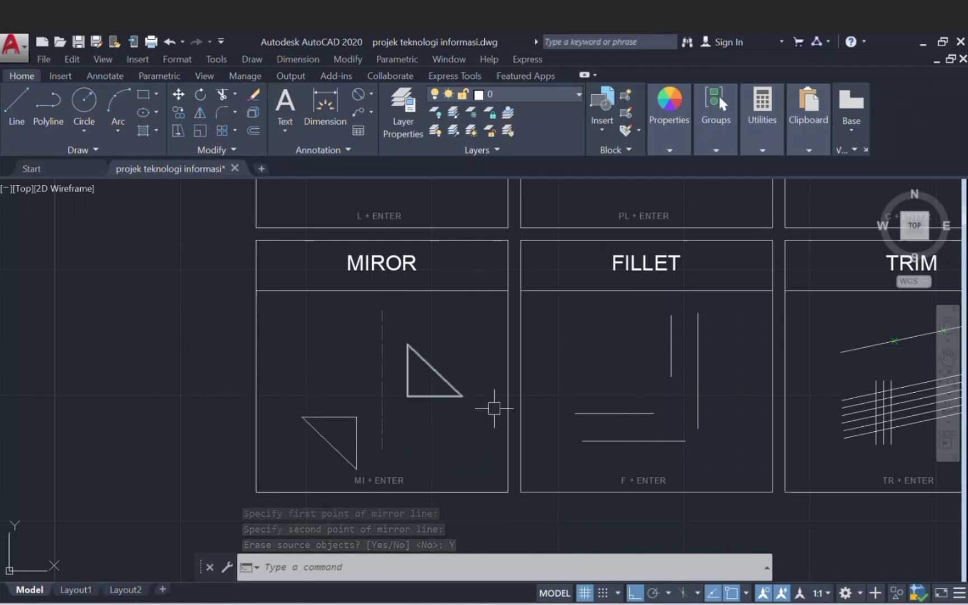
Step: Try stretching the inner vertical line in the FILLET cell down to the level of the upper horizontal line, and undo it
middle_drag(593, 398, 329, 387)
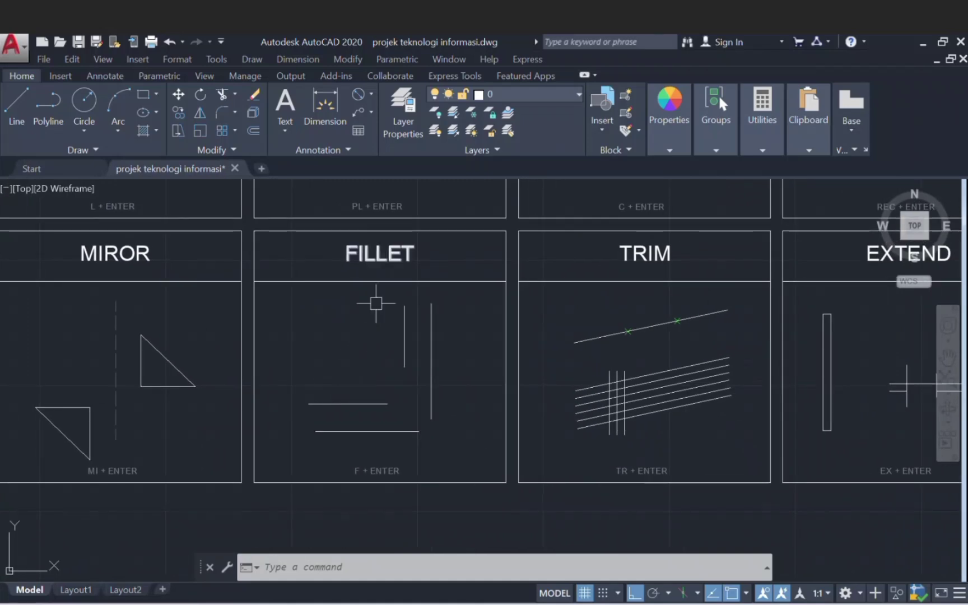
middle_drag(358, 363, 386, 364)
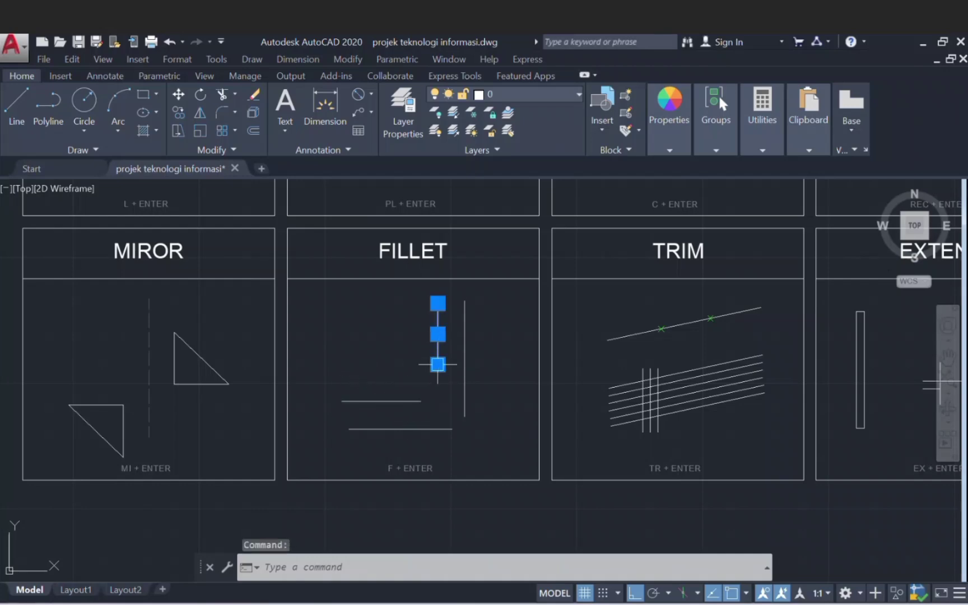
click(438, 365)
click(437, 402)
key(Escape)
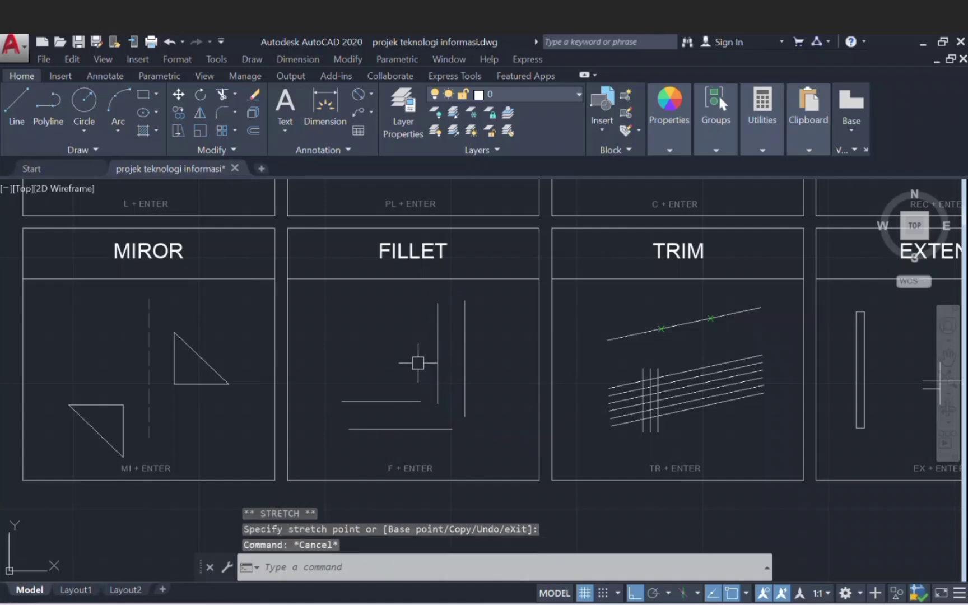
key(ctrl+z)
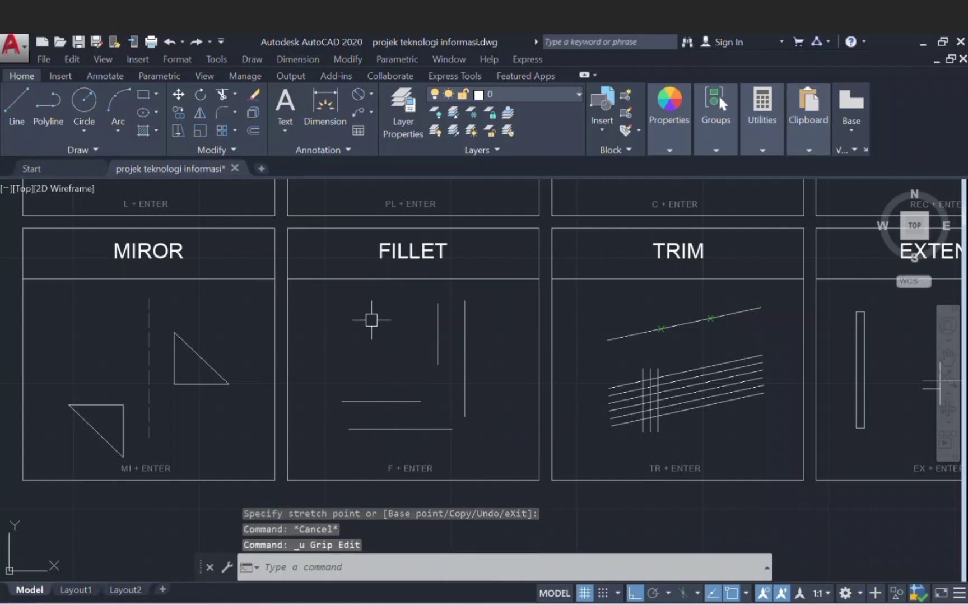
Step: Fillet the upper horizontal line and the inner vertical line in the FILLET cell into a sharp corner with radius 0
text(f)
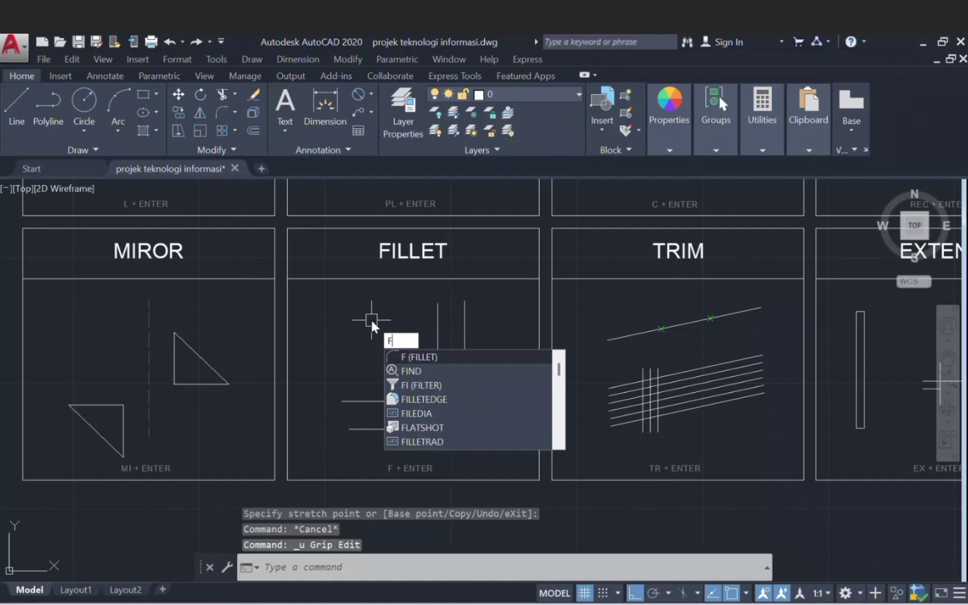
key(Return)
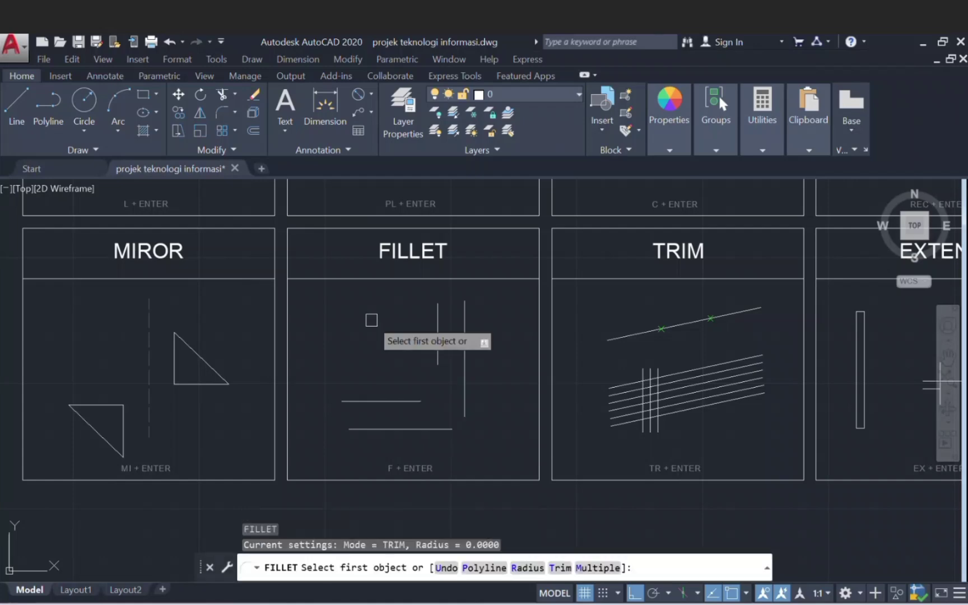
click(407, 401)
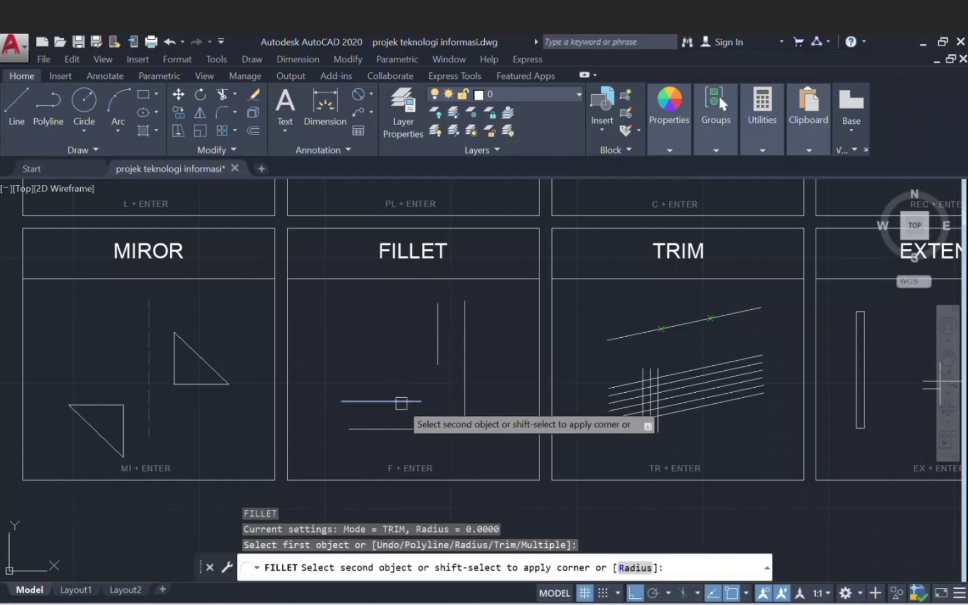
click(434, 343)
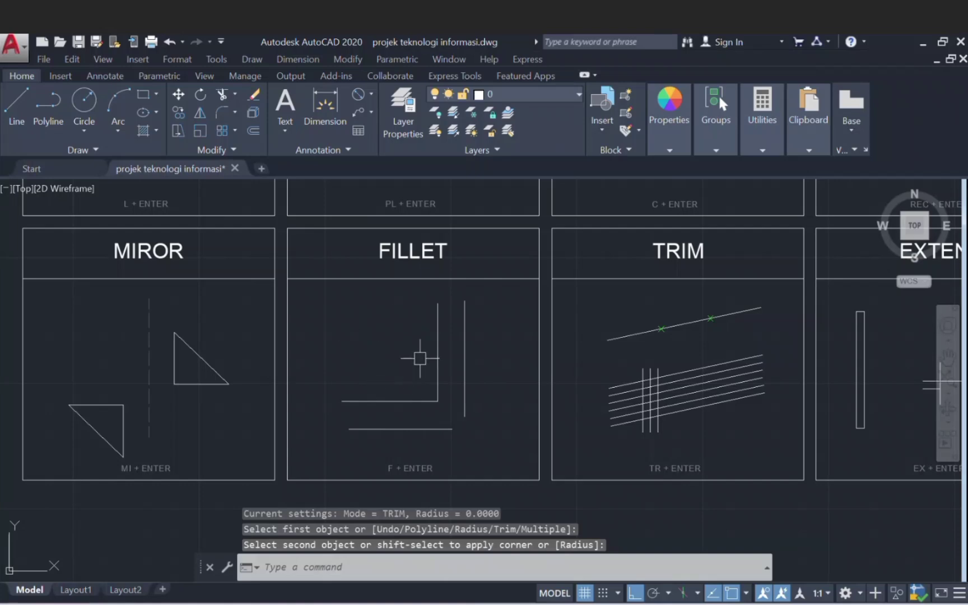
Step: Fillet the lower horizontal line and the outer vertical line in the FILLET cell with a radius of 5
scroll(454, 408, up, 1)
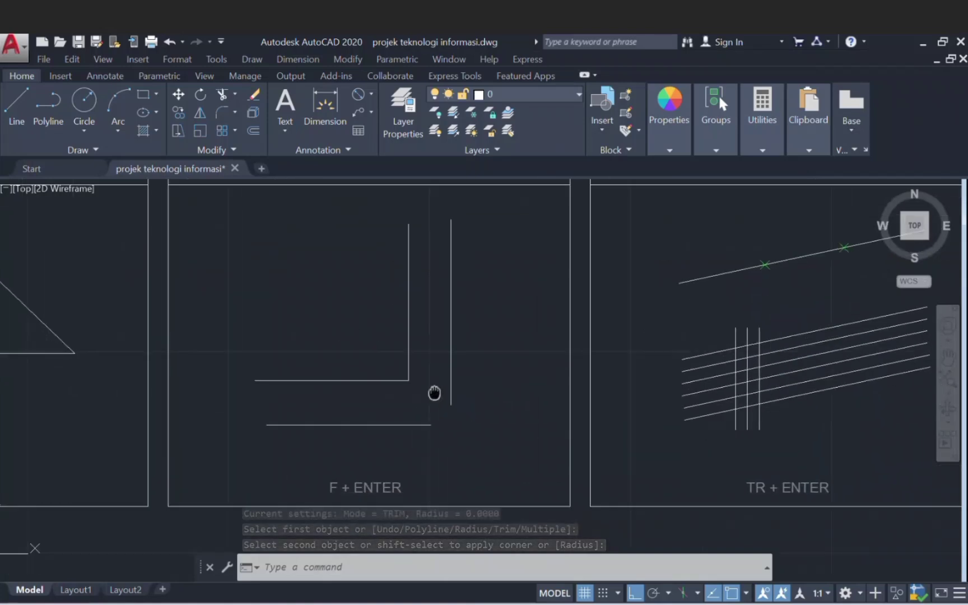
scroll(404, 382, up, 2)
scroll(406, 384, down, 1)
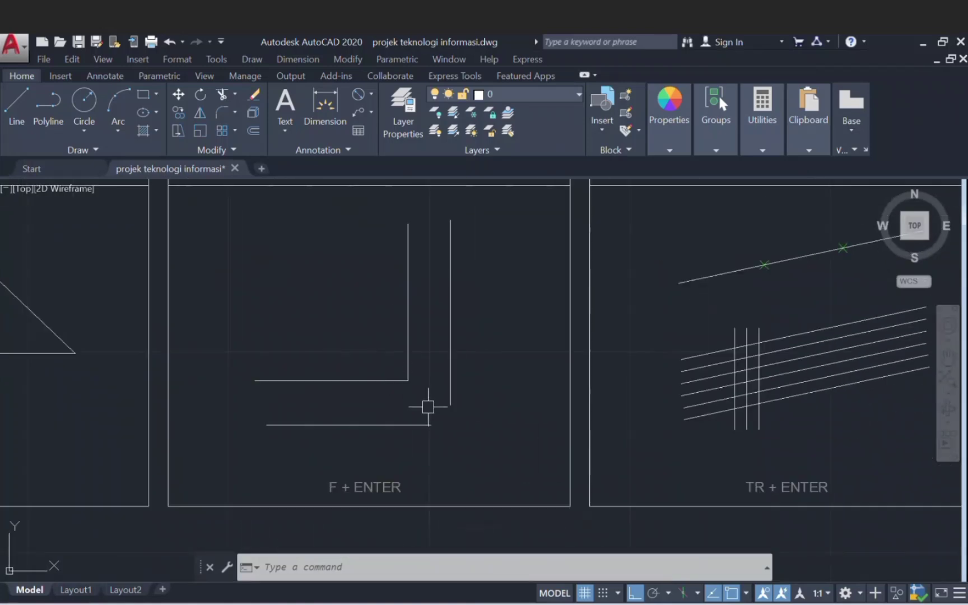
middle_drag(428, 407, 317, 369)
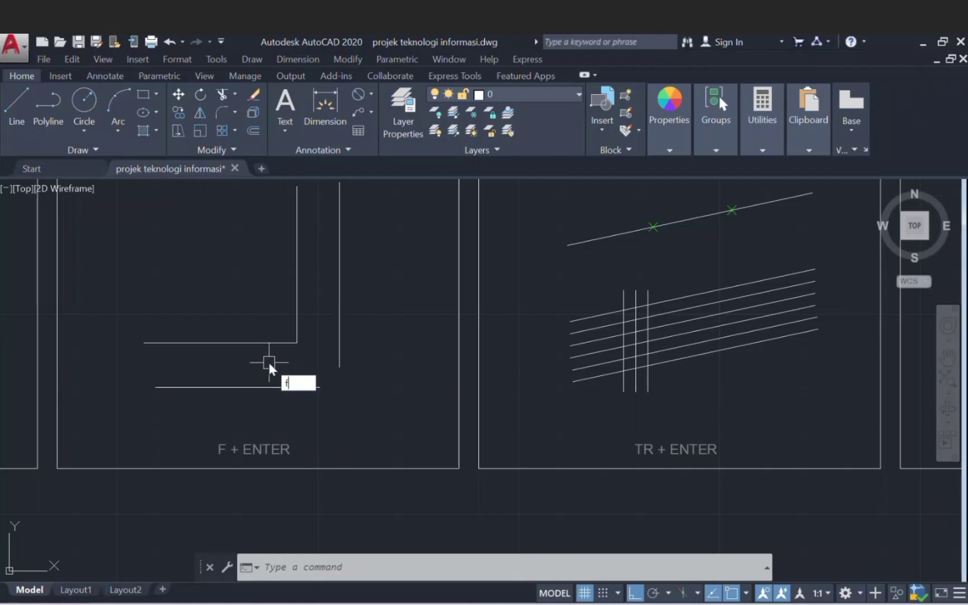
key(Return)
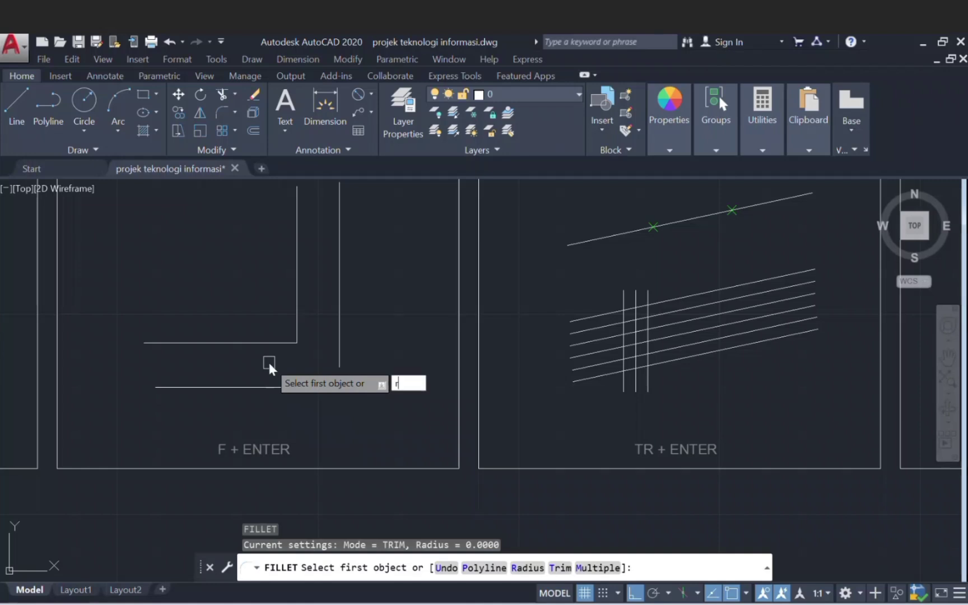
key(Return)
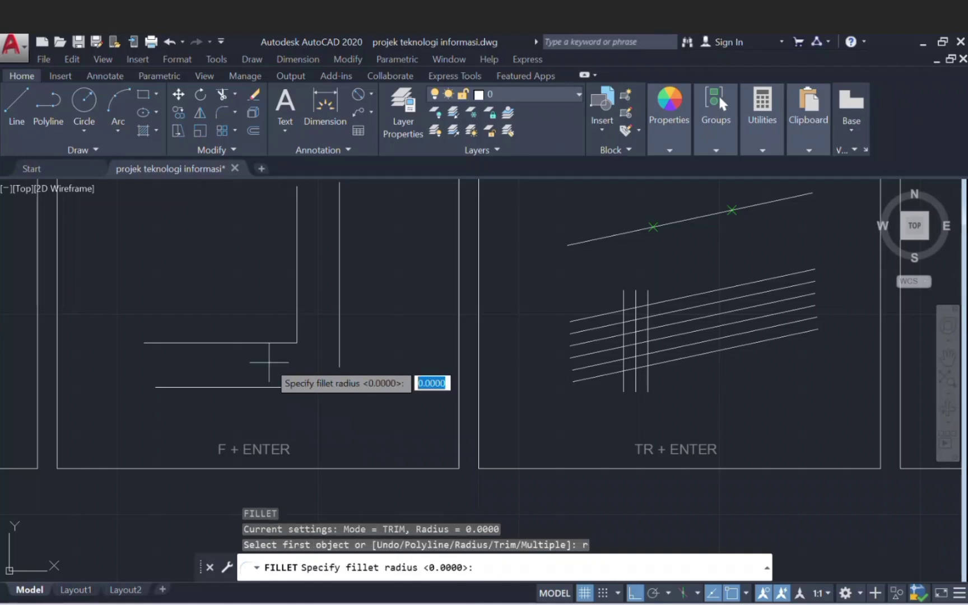
text(5)
key(Return)
click(292, 386)
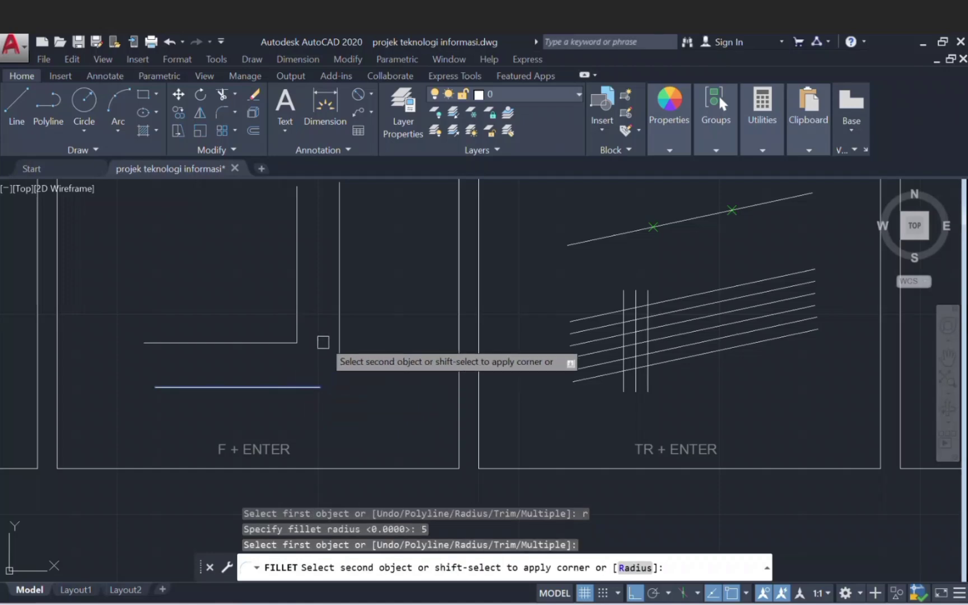
click(339, 333)
Step: Reset the fillet radius to 0 without filleting any further lines
key(Return)
scroll(307, 363, down, 2)
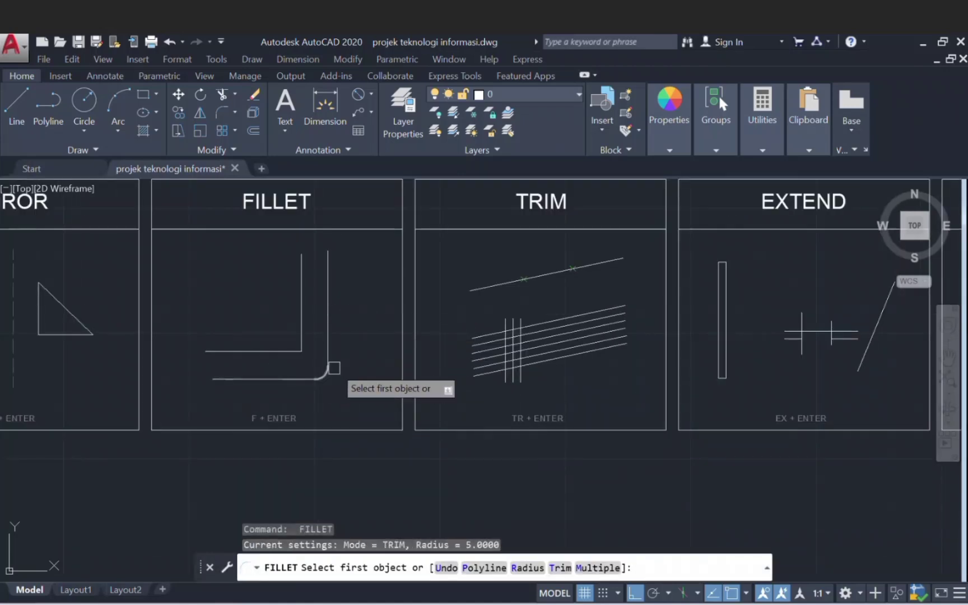
text(r)
key(Return)
text(0)
key(Return)
middle_drag(351, 349, 231, 390)
middle_drag(437, 351, 413, 361)
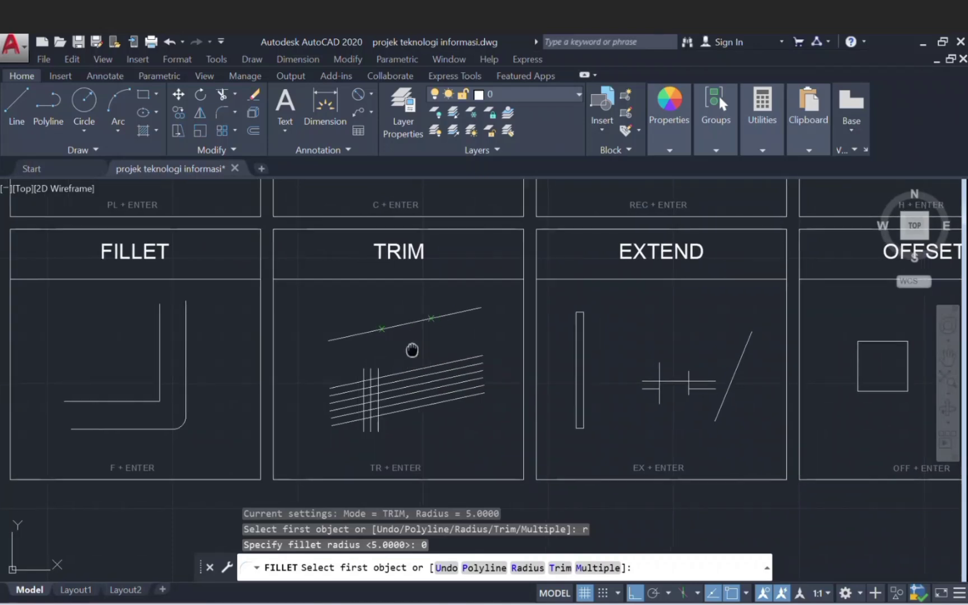
scroll(411, 349, up, 2)
key(Escape)
Step: Trim away the part of the upper slanted line between the two green markers in the TRIM cell
scroll(428, 320, down, 2)
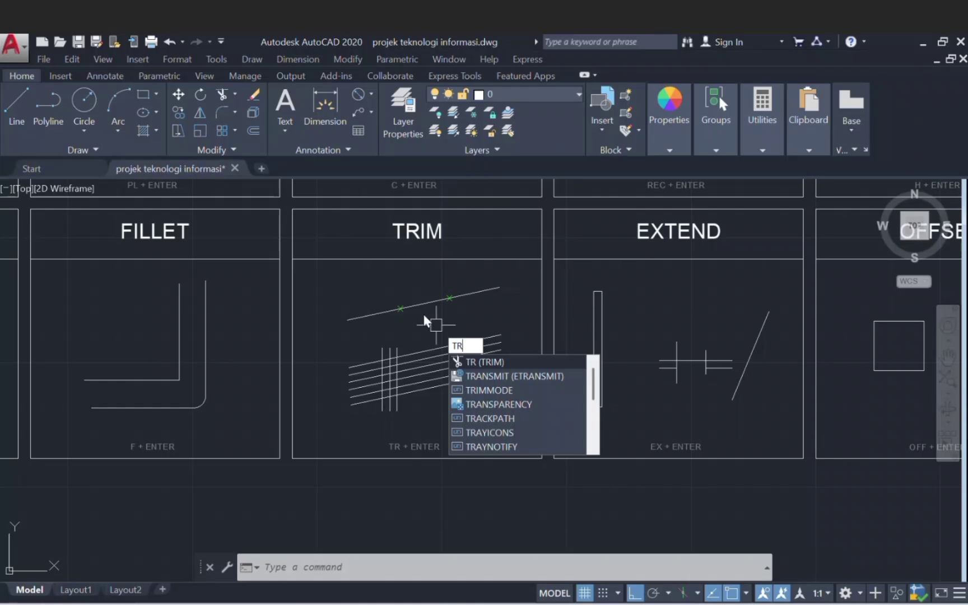
key(Return)
scroll(428, 311, up, 2)
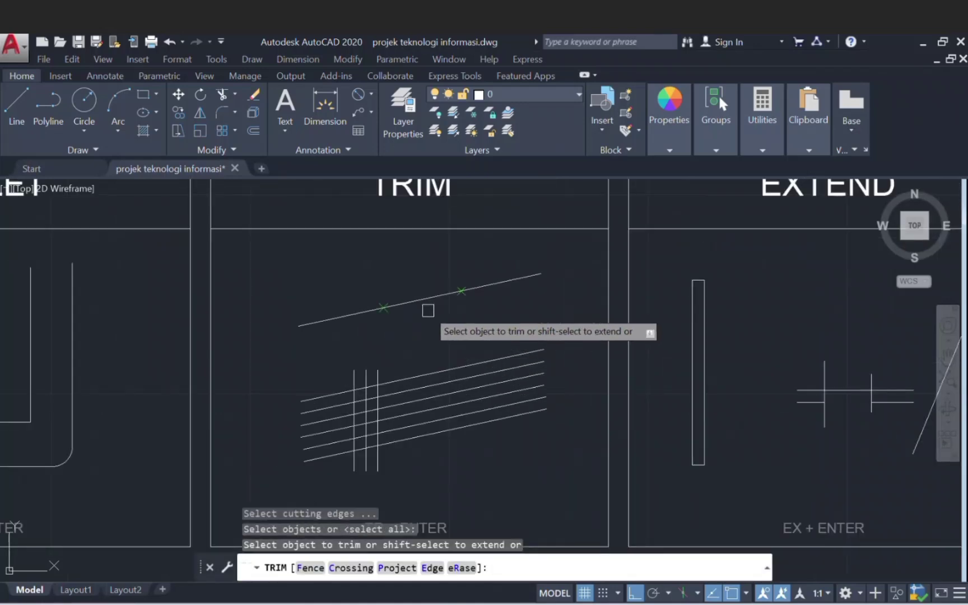
click(423, 300)
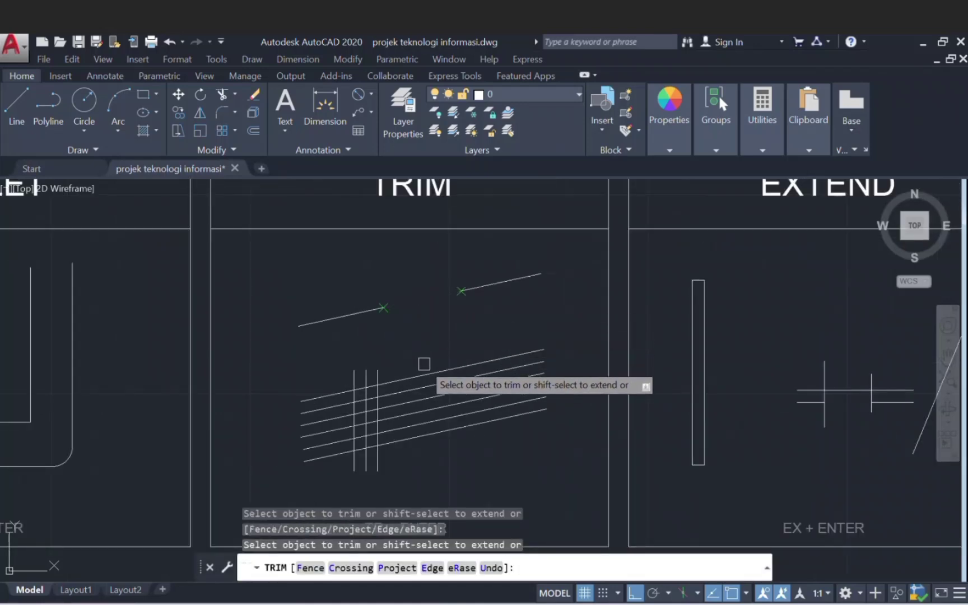
Step: Trim the upper three lines of the slanted group back to the nearest vertical line, removing their long right-hand portions
click(441, 359)
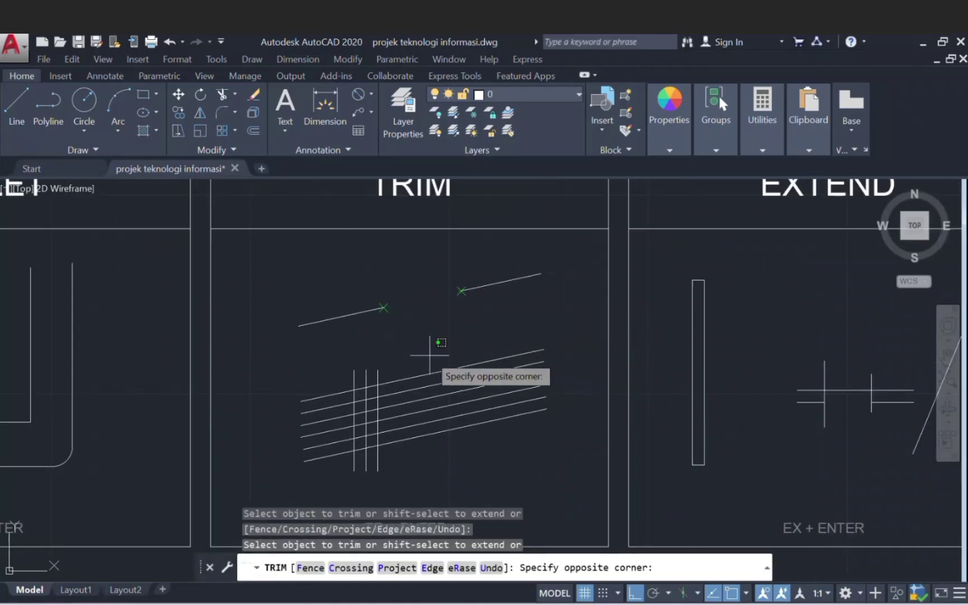
click(430, 400)
click(430, 384)
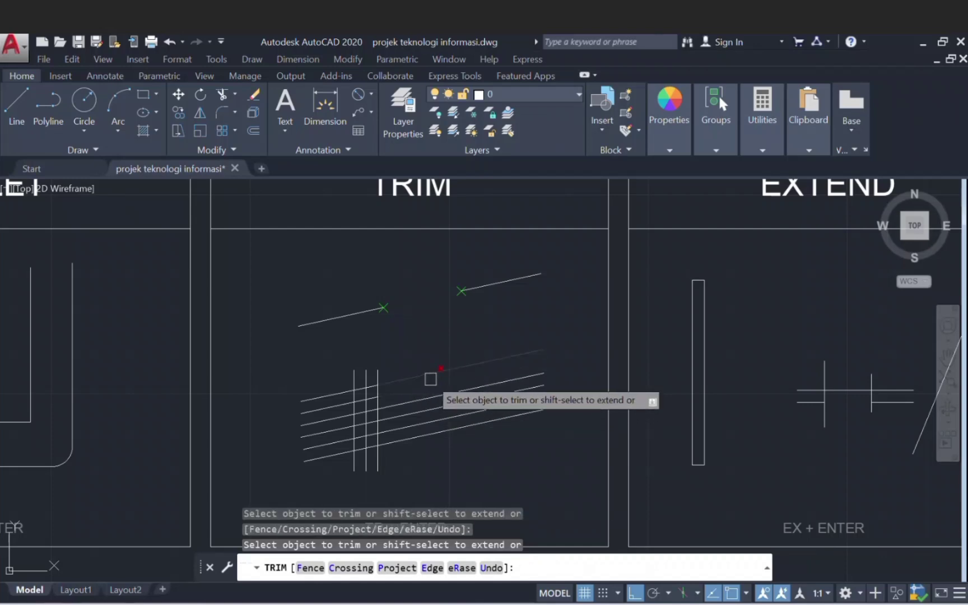
click(429, 397)
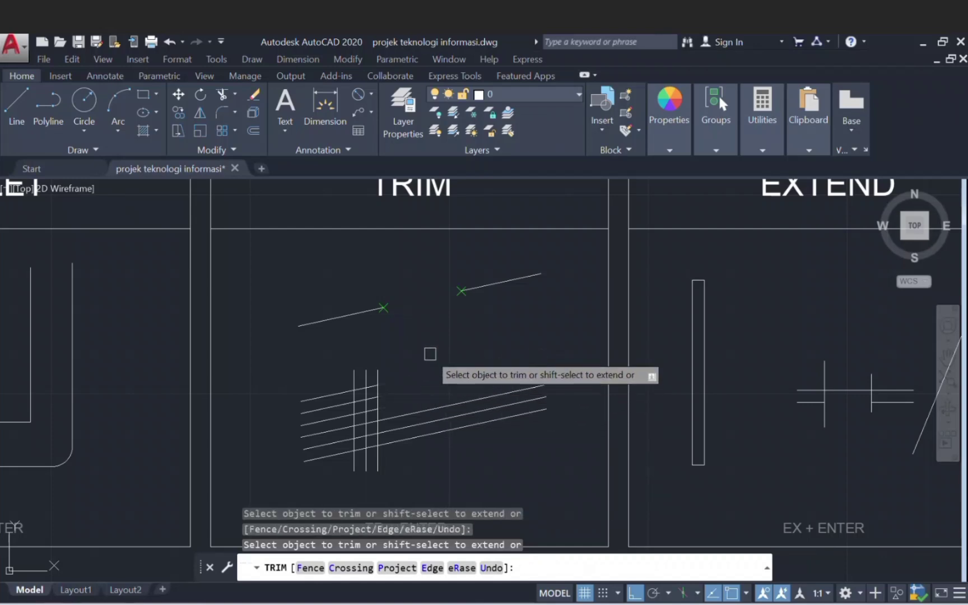
Step: Trim off the left ends of the lower three slanted lines at the vertical lines with a crossing selection
click(319, 476)
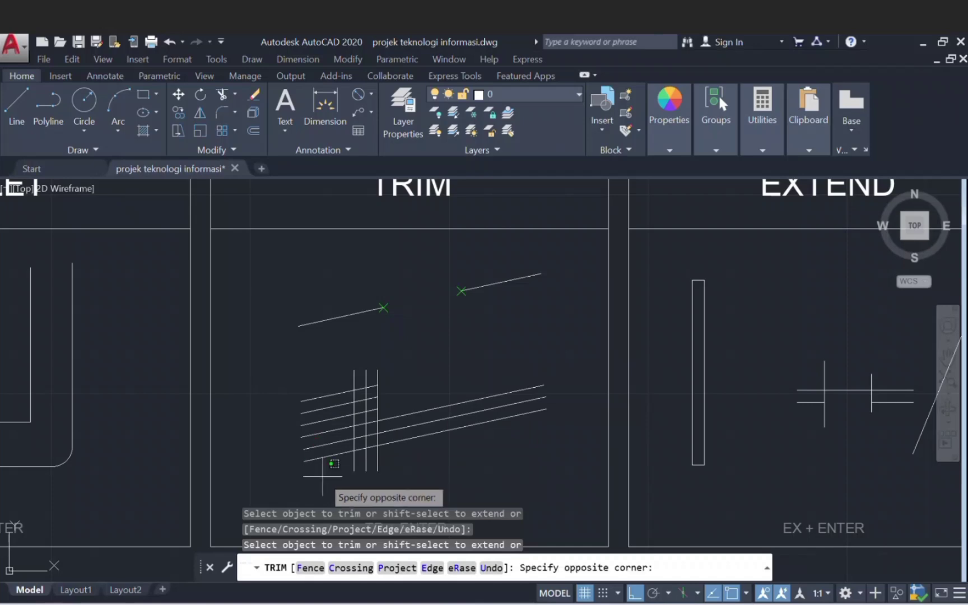
click(328, 428)
scroll(328, 430, down, 2)
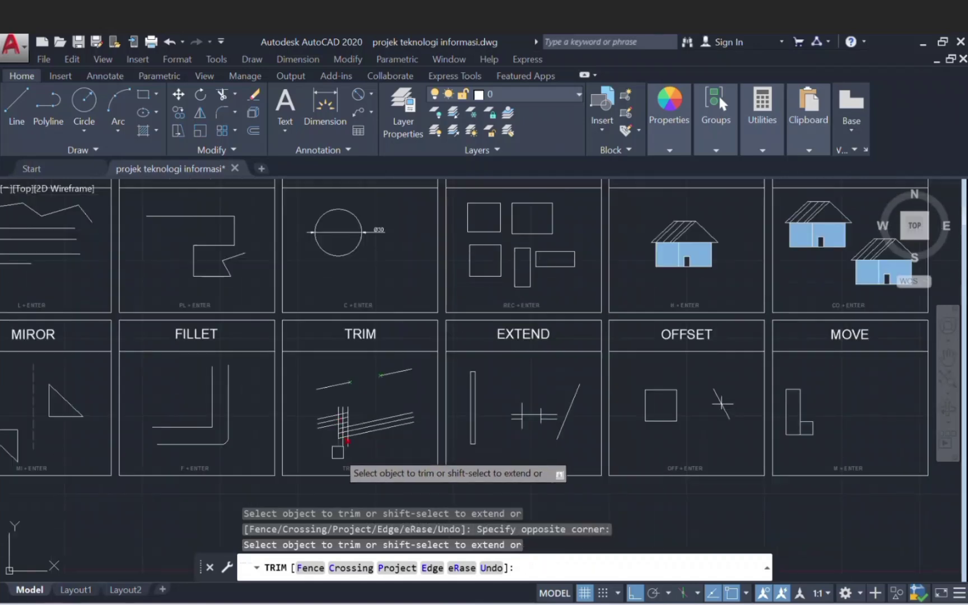
middle_drag(381, 443, 355, 427)
key(Escape)
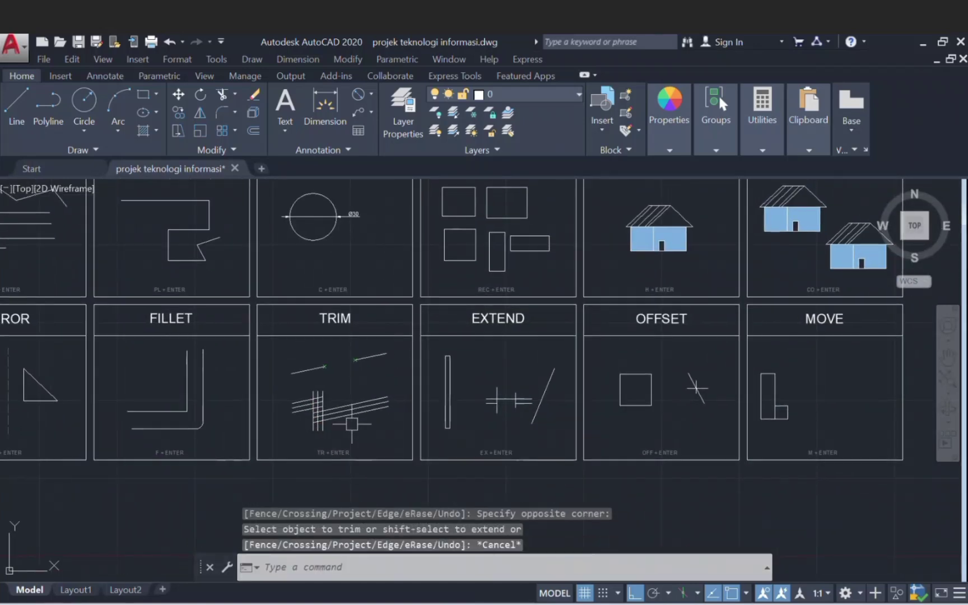
Step: Extend the horizontal lines in the EXTEND cell to the tall narrow rectangle as boundary edge, and try extending the longer vertical line
middle_drag(498, 400, 403, 411)
scroll(395, 411, up, 4)
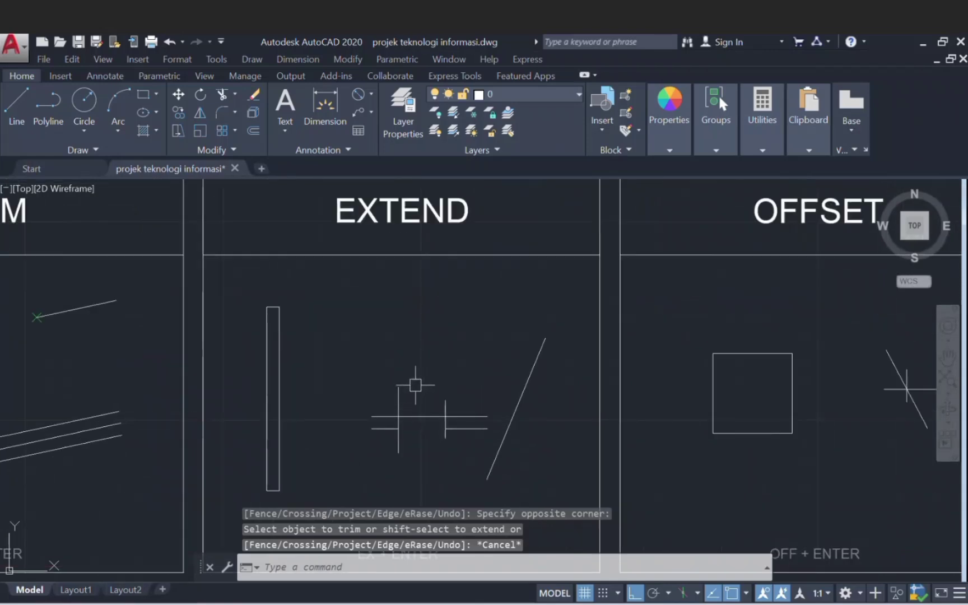
scroll(414, 342, down, 2)
middle_drag(414, 342, 417, 312)
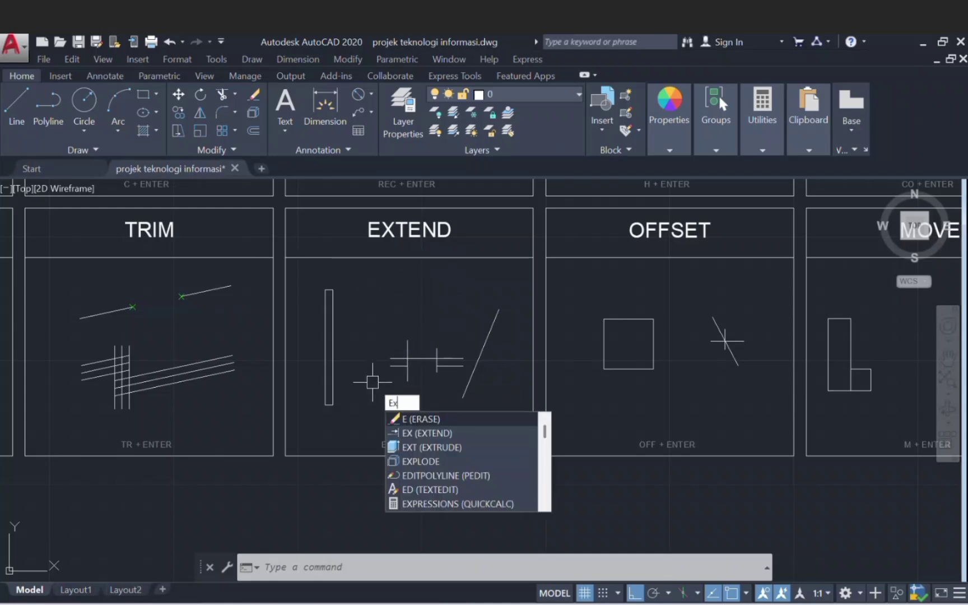
text(x)
key(Return)
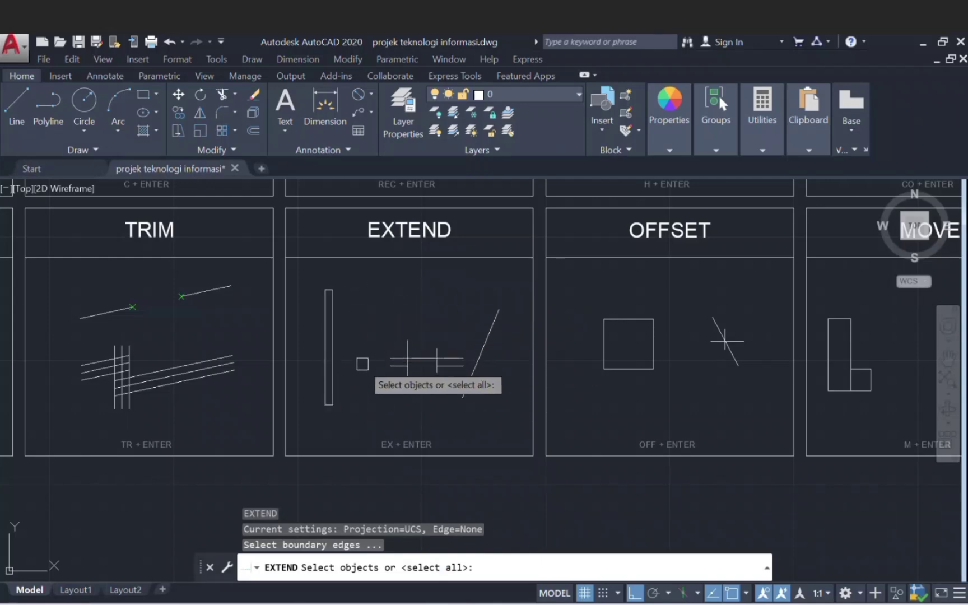
click(329, 349)
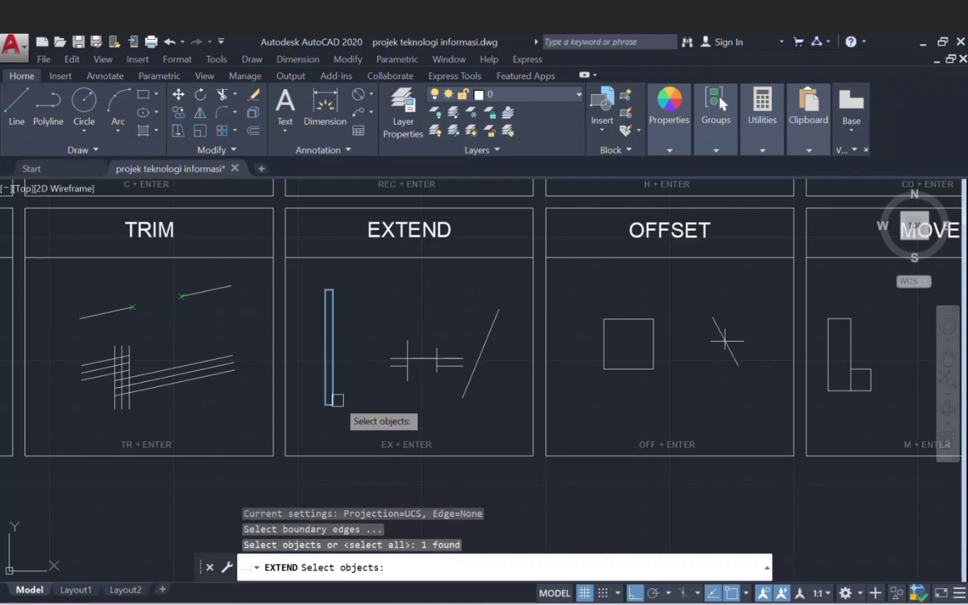
scroll(396, 374, up, 2)
key(Return)
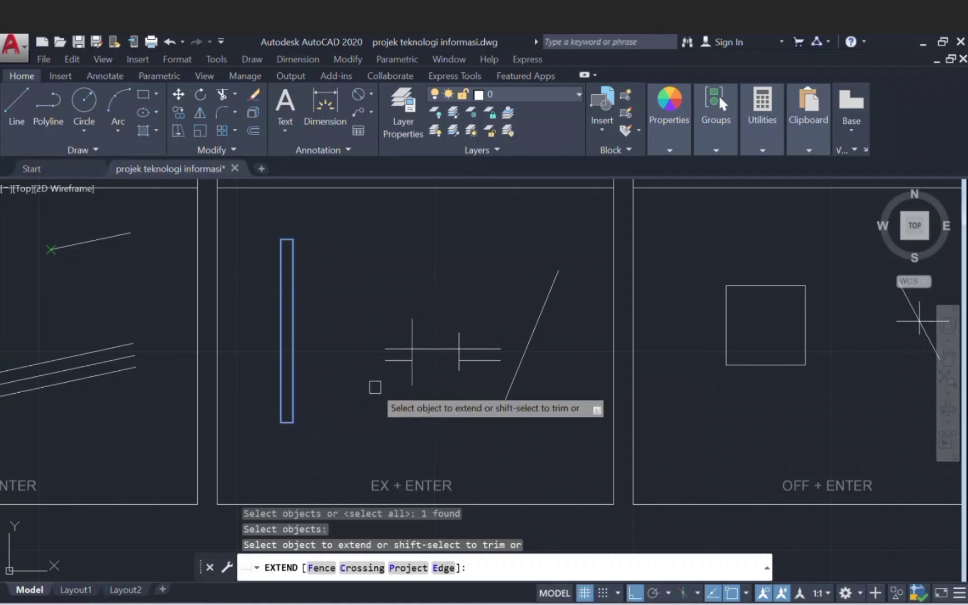
click(391, 360)
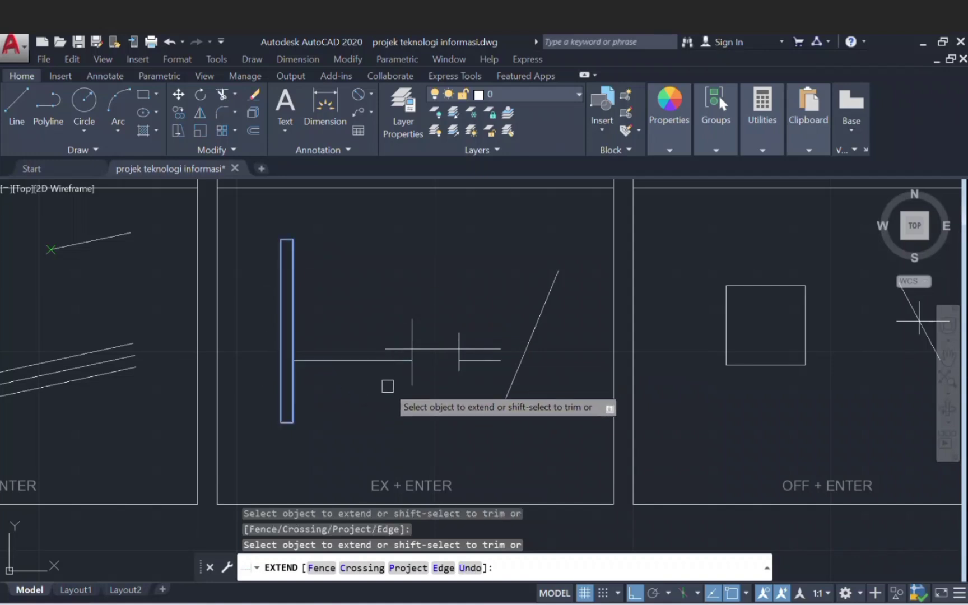
click(395, 348)
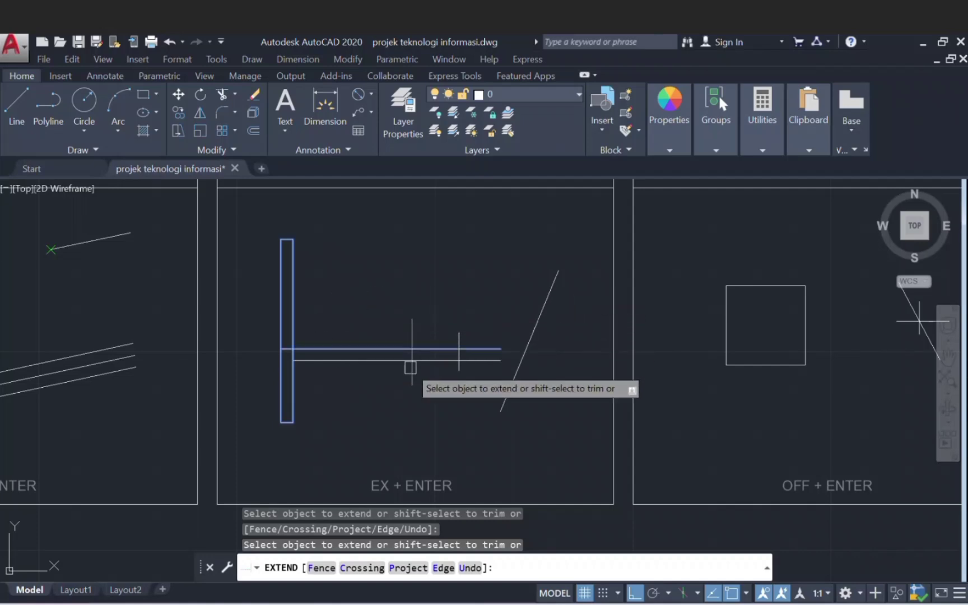
click(411, 334)
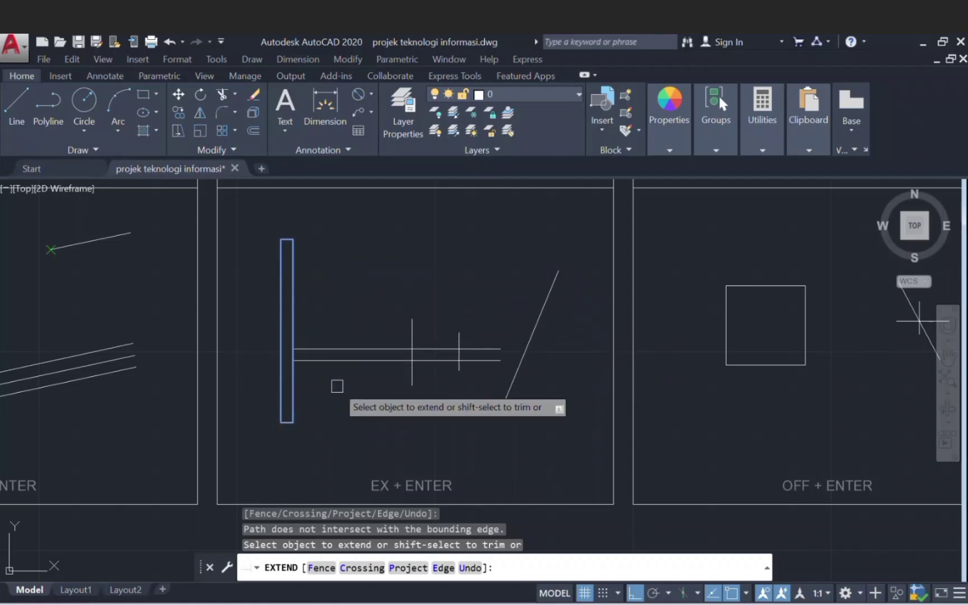
key(Escape)
Step: Offset the square in the OFFSET cell outward twice at a distance of 5, creating two larger concentric squares
scroll(370, 381, down, 5)
scroll(404, 400, up, 3)
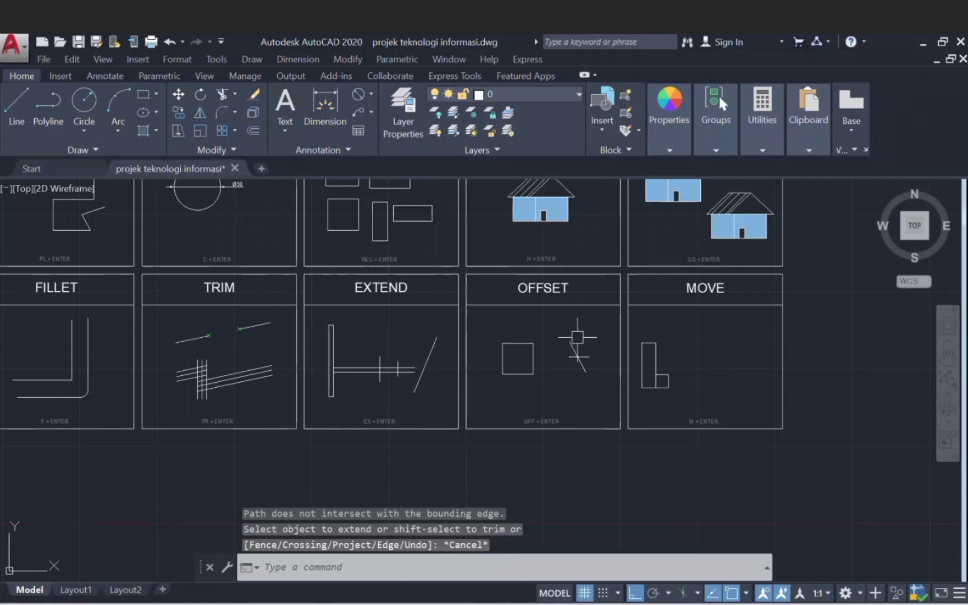
scroll(583, 356, up, 4)
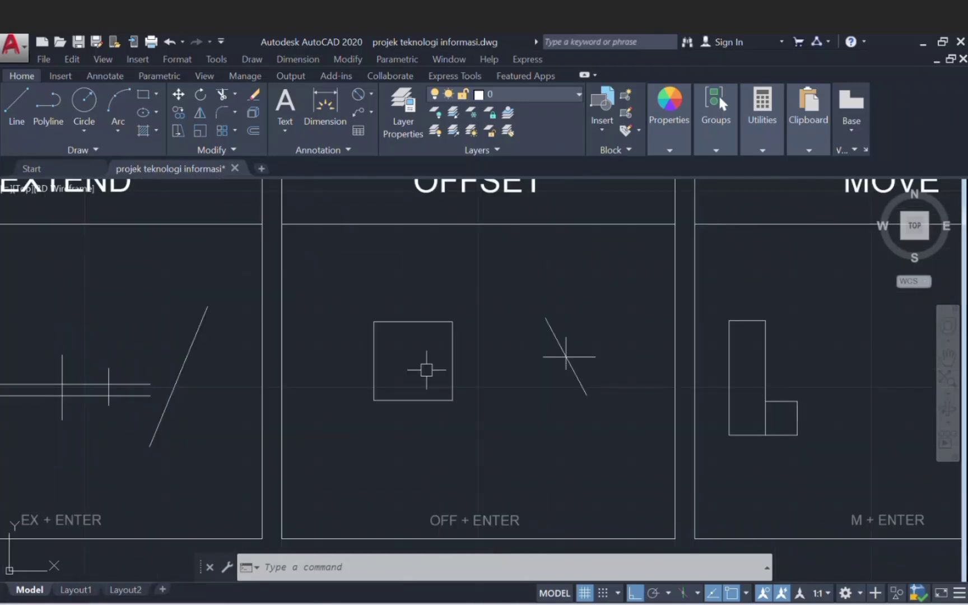
scroll(426, 370, down, 2)
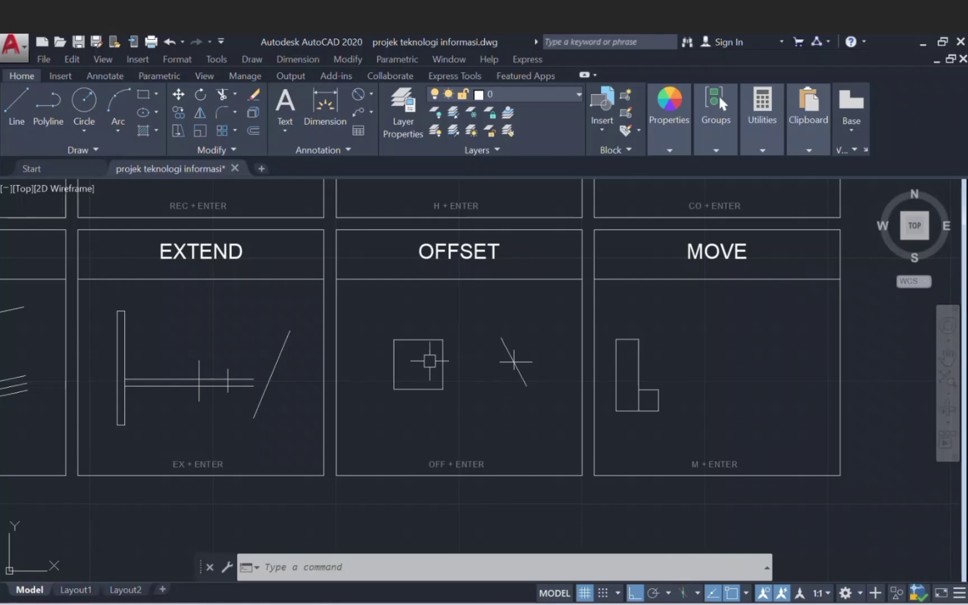
text(OFFSET)
key(Return)
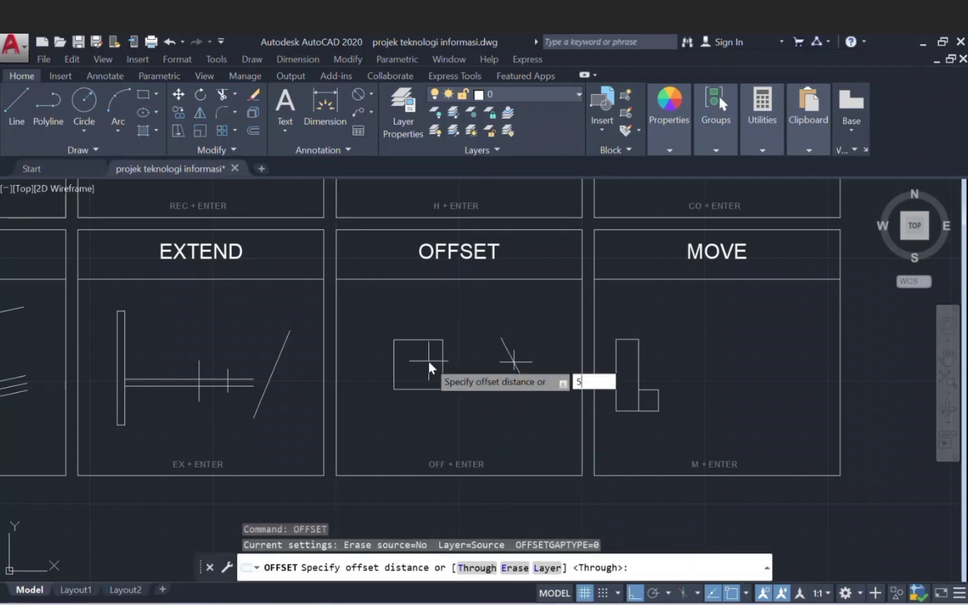
key(Return)
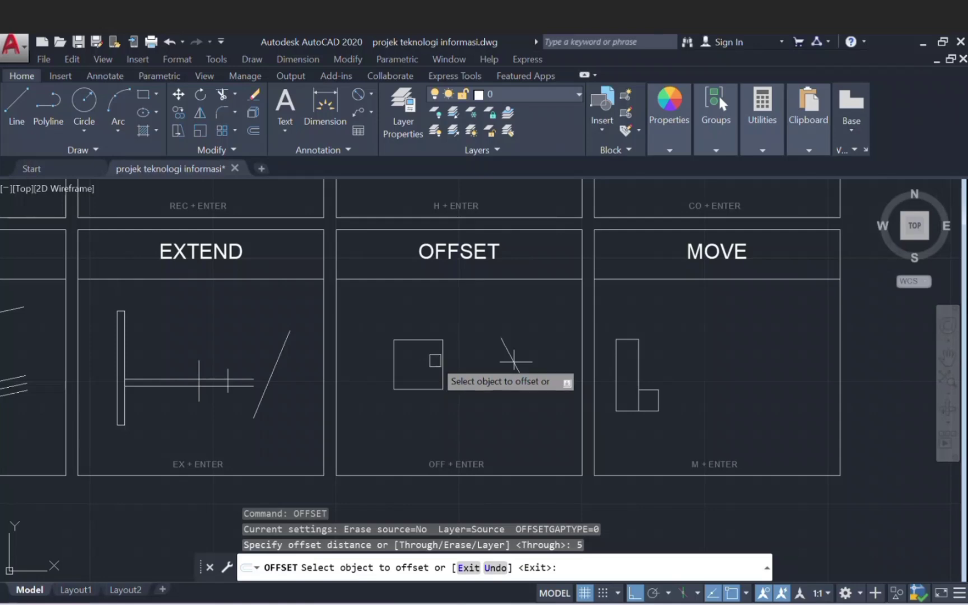
click(442, 361)
click(454, 359)
click(456, 359)
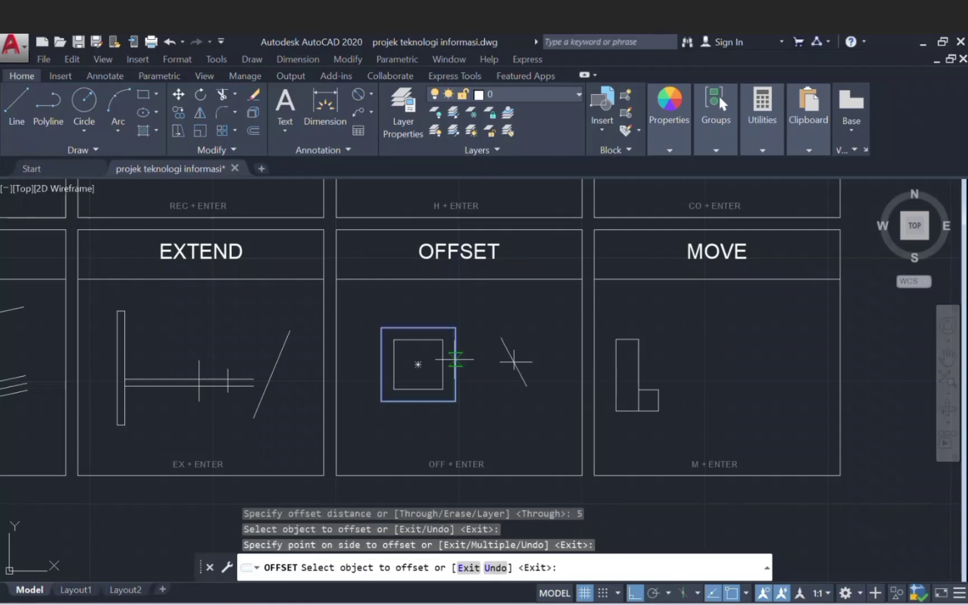
click(499, 360)
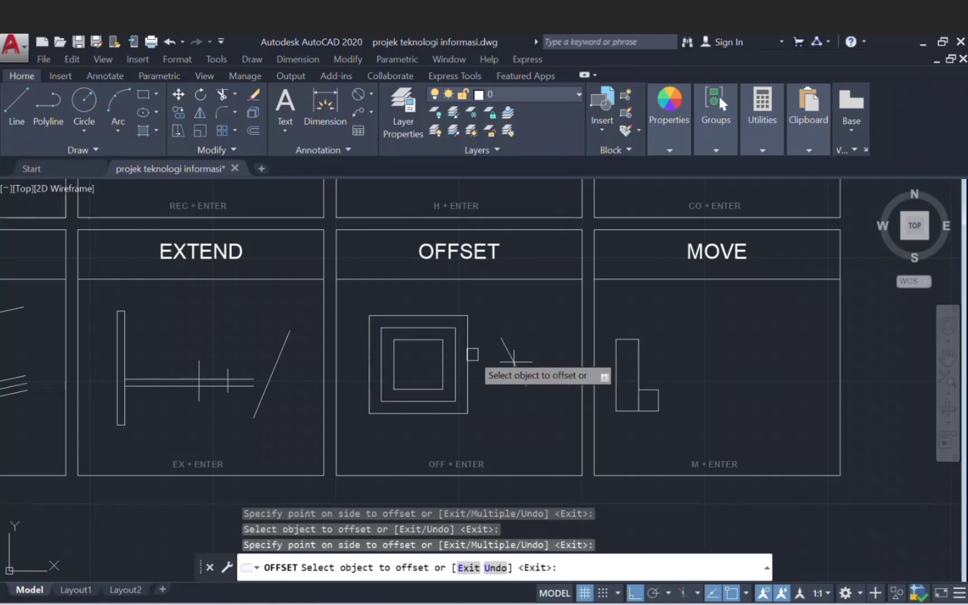
Step: Offset the original square inward by the same distance of 5 to add a smaller square inside it
click(442, 358)
click(424, 362)
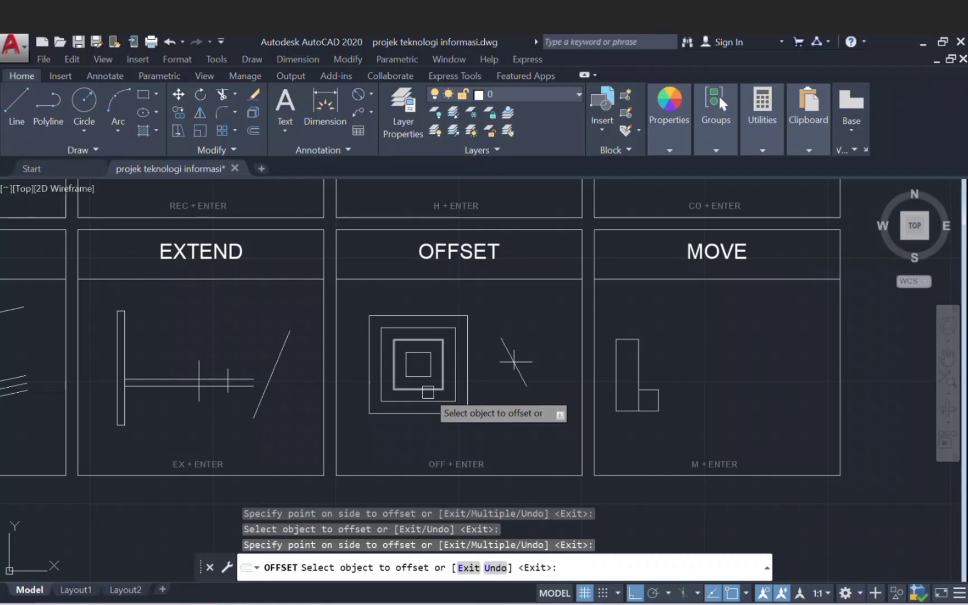
scroll(428, 371, up, 2)
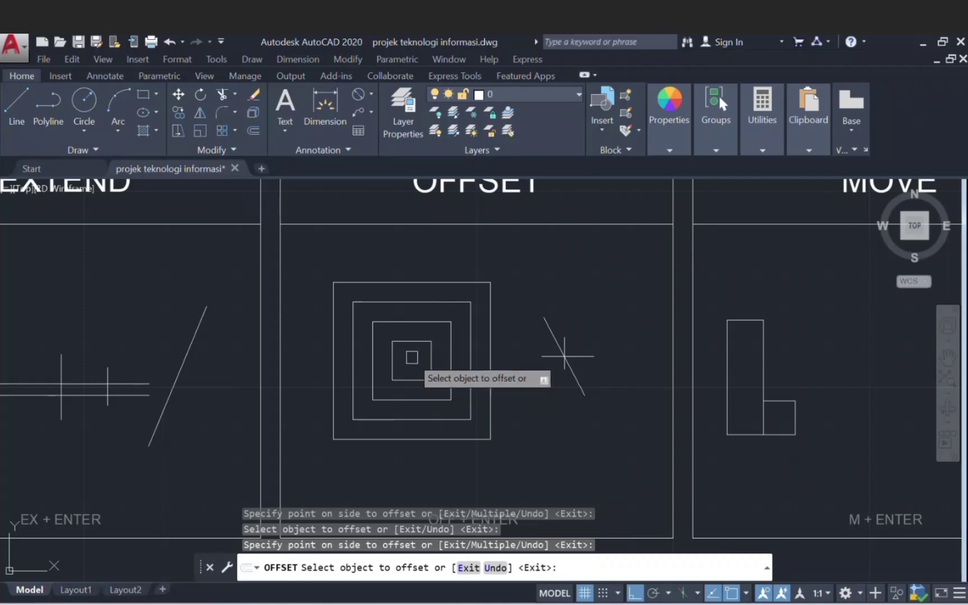
scroll(418, 356, down, 1)
scroll(516, 364, up, 2)
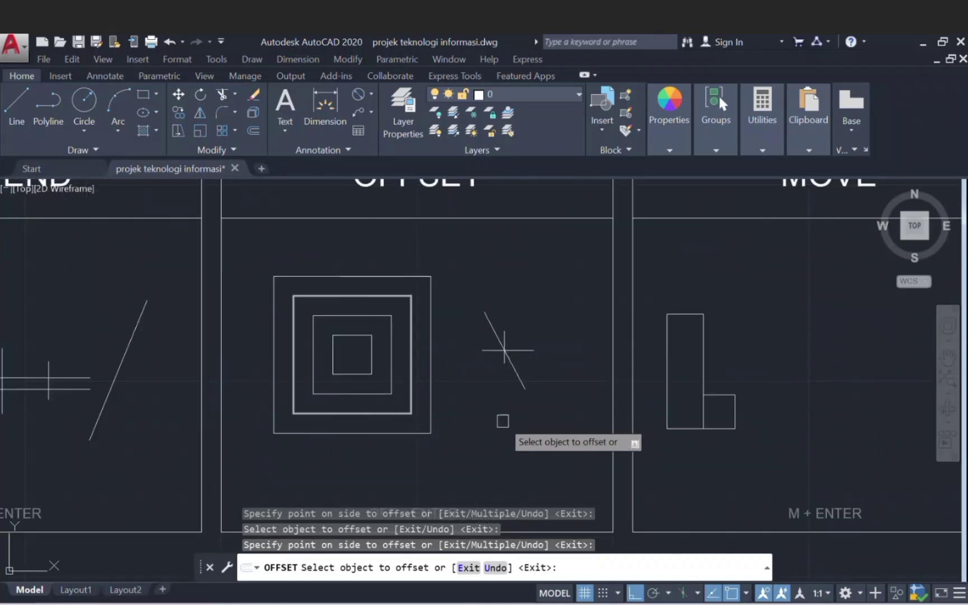
Step: Offset the slanted line and the vertical line to the right, and the horizontal line downward, at the same distance of 5 in the OFFSET cell
scroll(514, 365, up, 2)
click(514, 362)
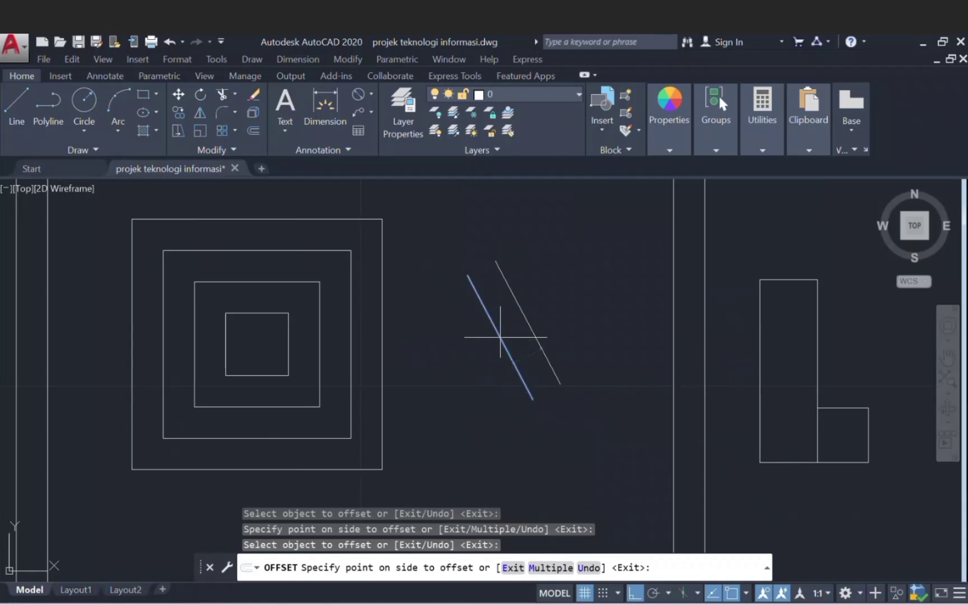
click(510, 346)
click(500, 337)
click(527, 320)
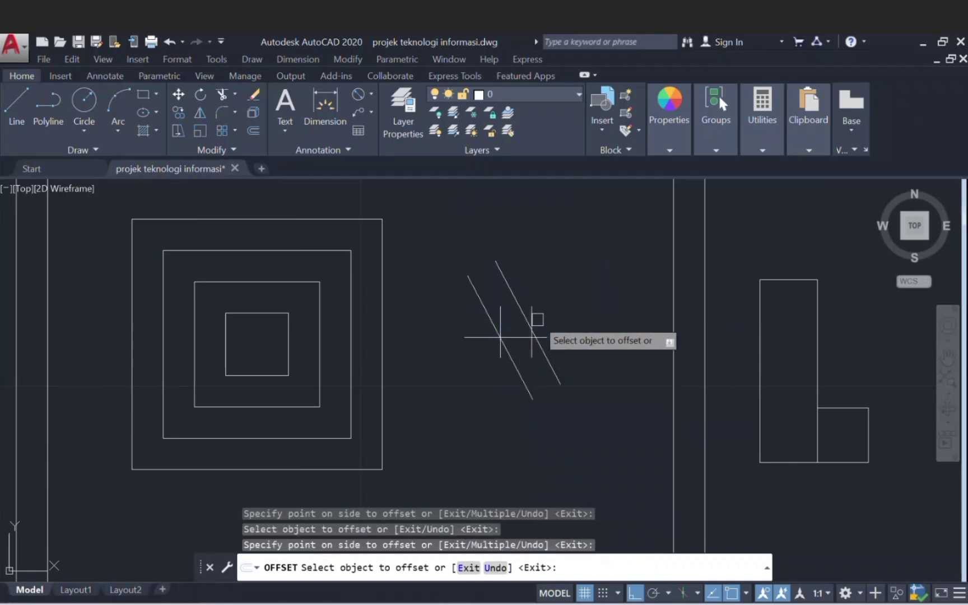
click(513, 336)
click(511, 372)
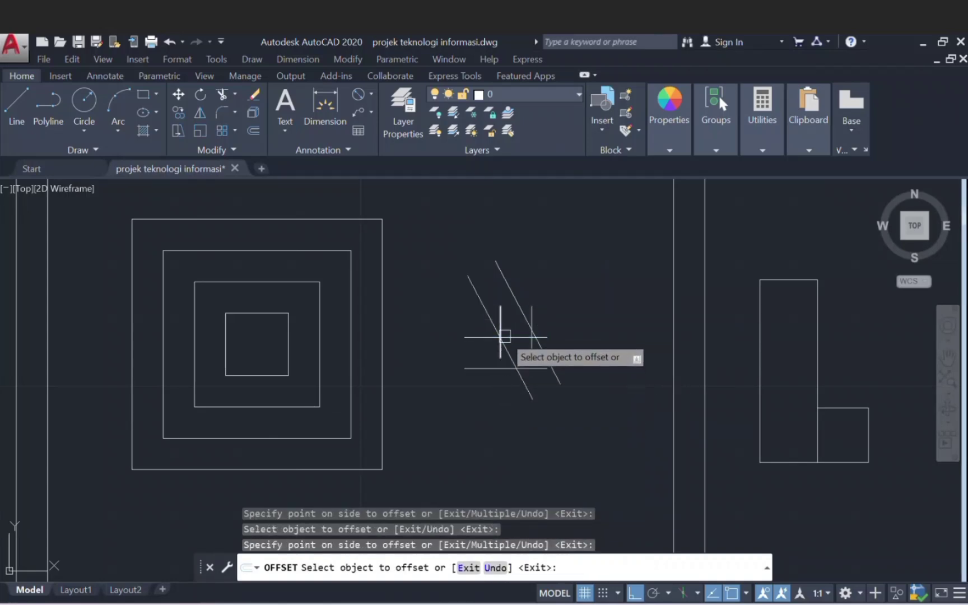
Step: Offset the right slanted line once more to the right at the same distance of 5 and end the offset
click(511, 292)
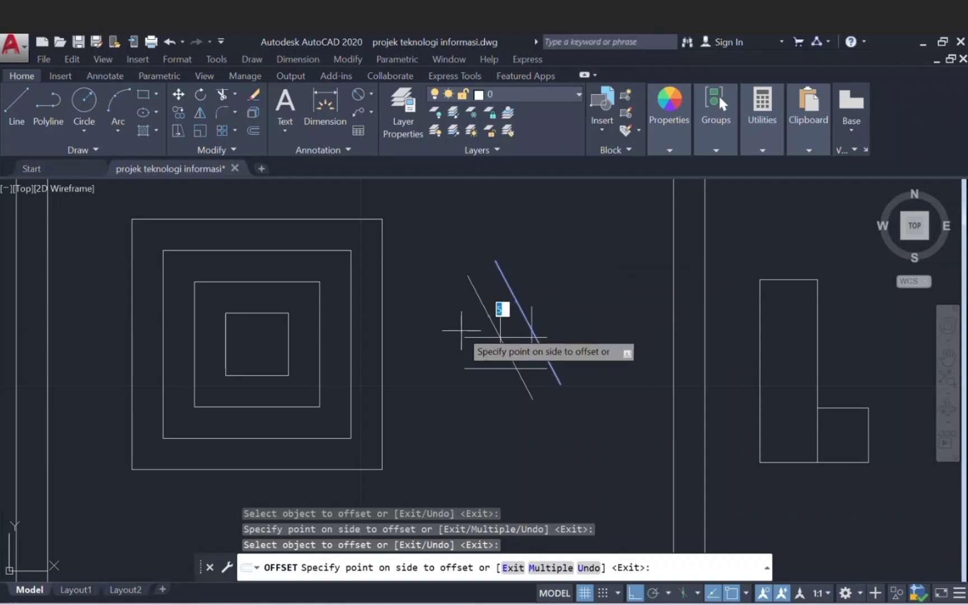
click(563, 290)
scroll(475, 460, down, 3)
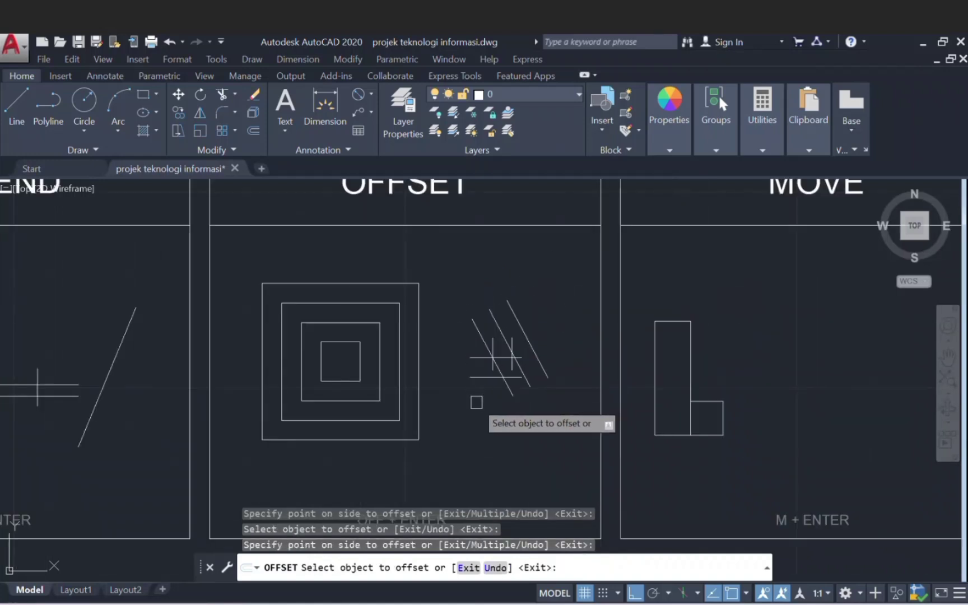
scroll(484, 395, up, 3)
scroll(502, 350, down, 2)
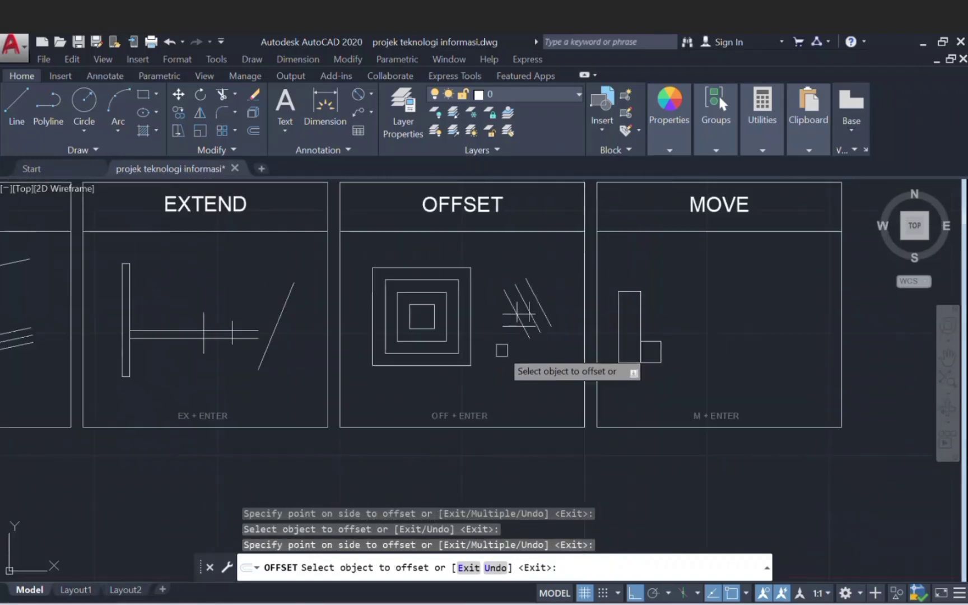
key(Escape)
middle_drag(684, 350, 473, 373)
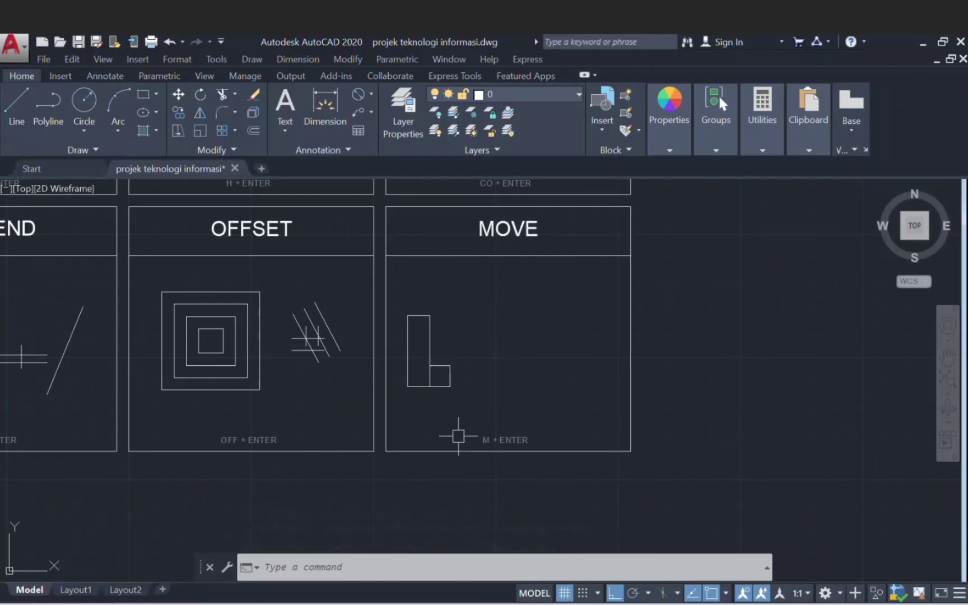
click(480, 403)
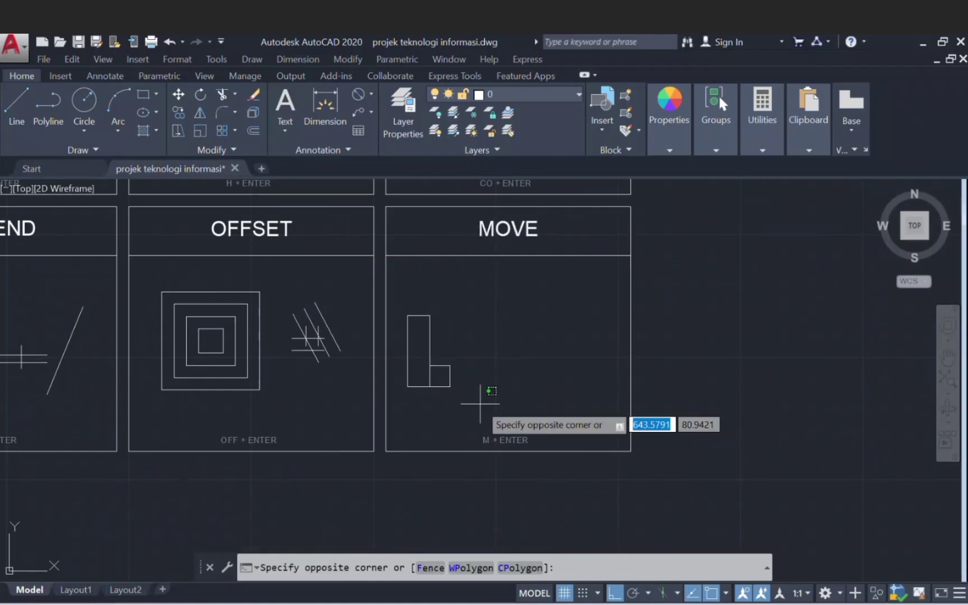
click(405, 284)
scroll(430, 387, up, 2)
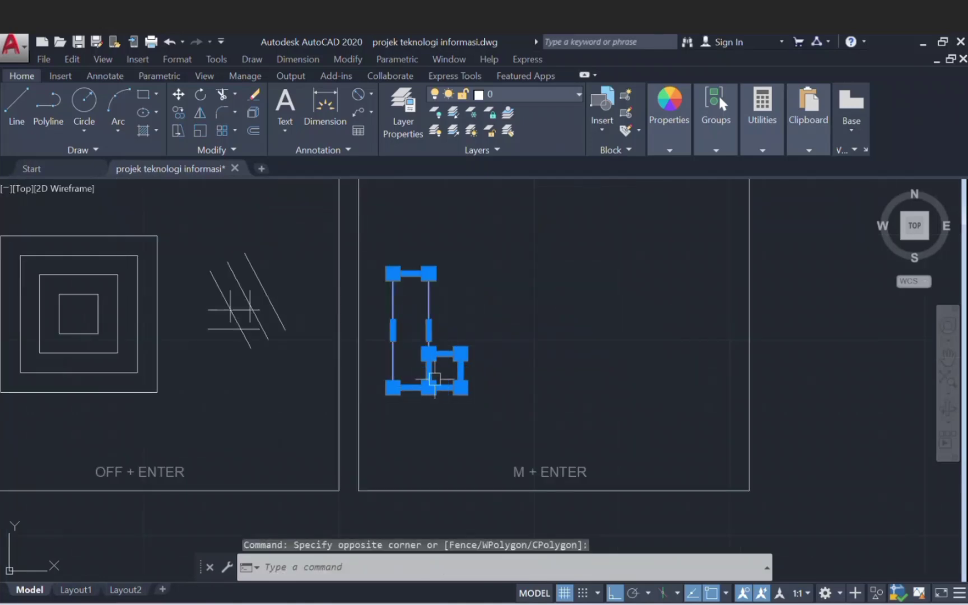
scroll(460, 388, down, 2)
key(Escape)
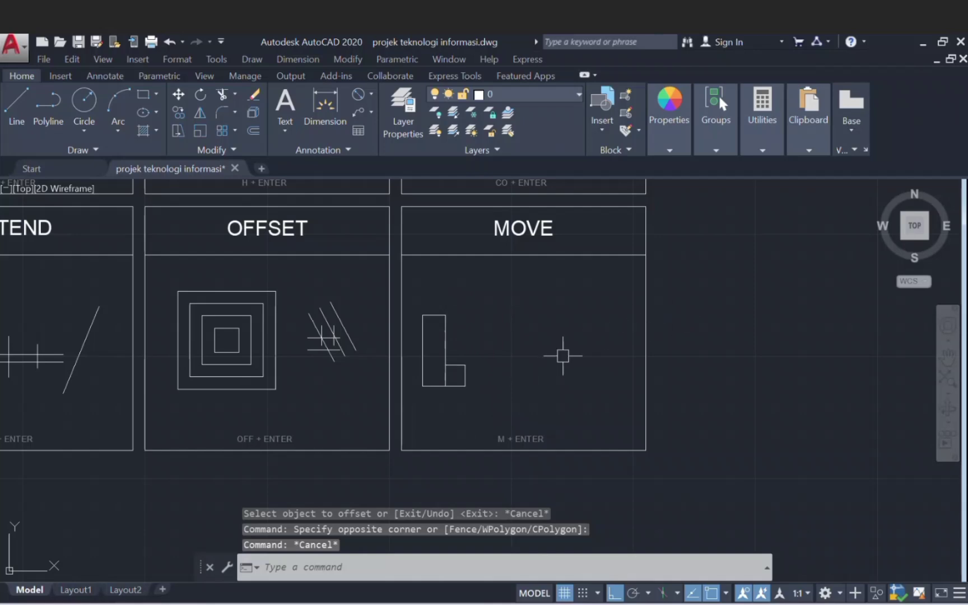
Step: Move the L-shaped pair of rectangles from the tall rectangle's centre to the upper middle of the MOVE cell, with Ortho off
click(498, 406)
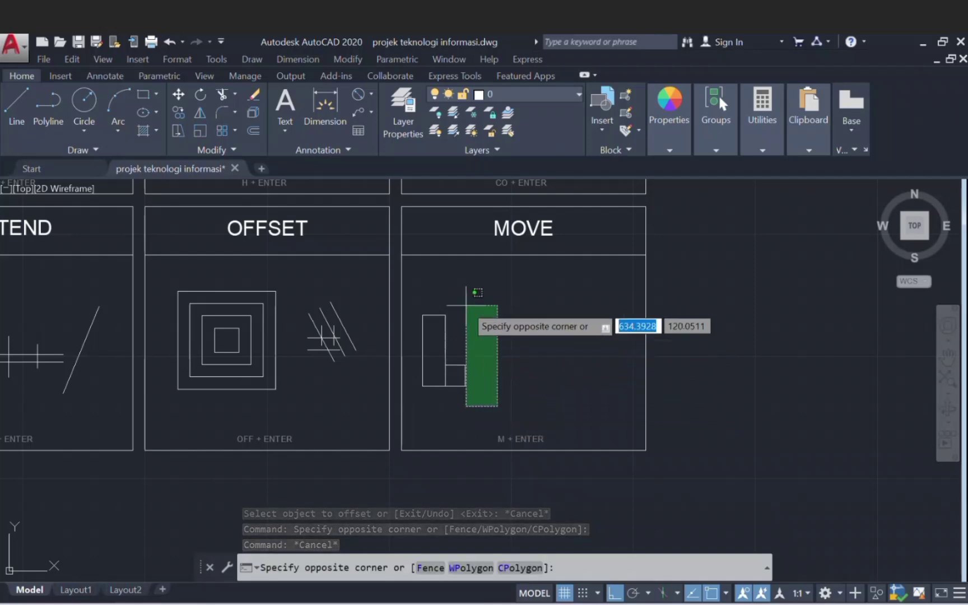
click(420, 265)
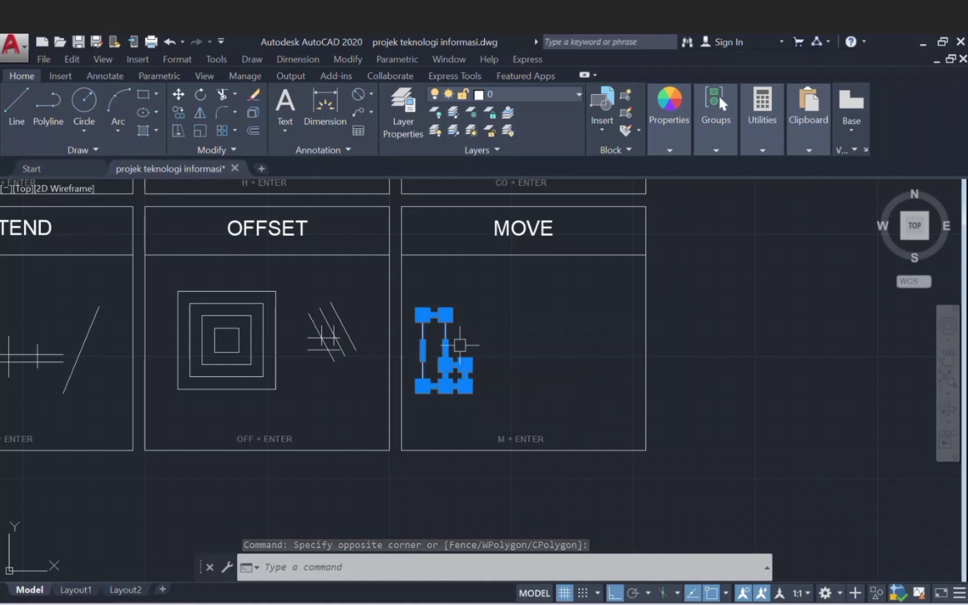
text(m)
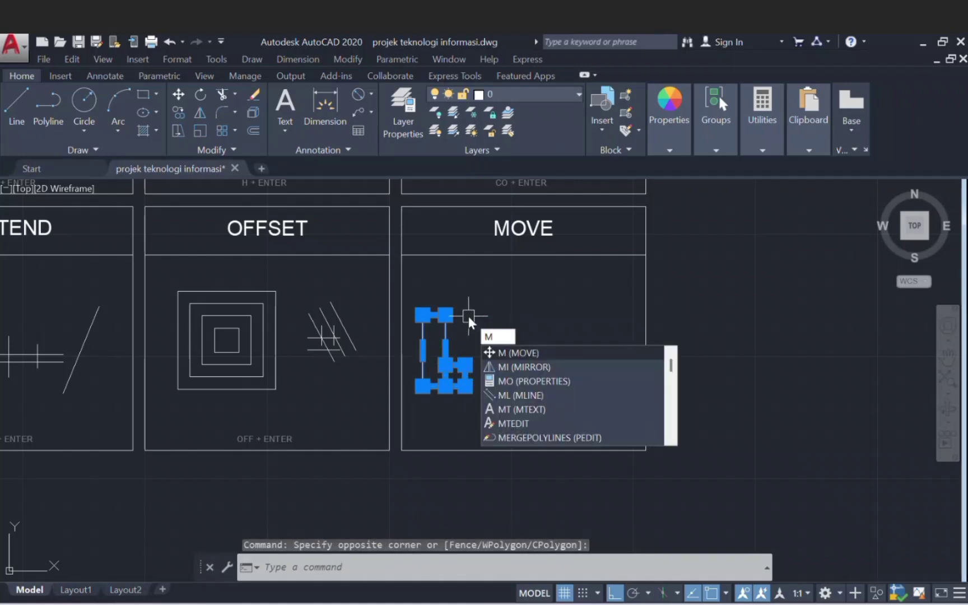
key(Return)
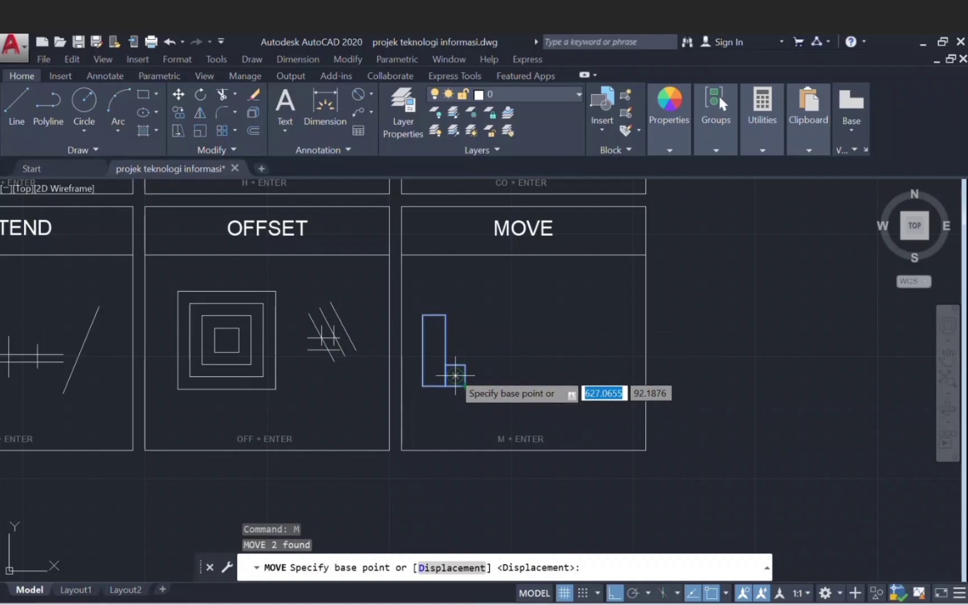
click(434, 351)
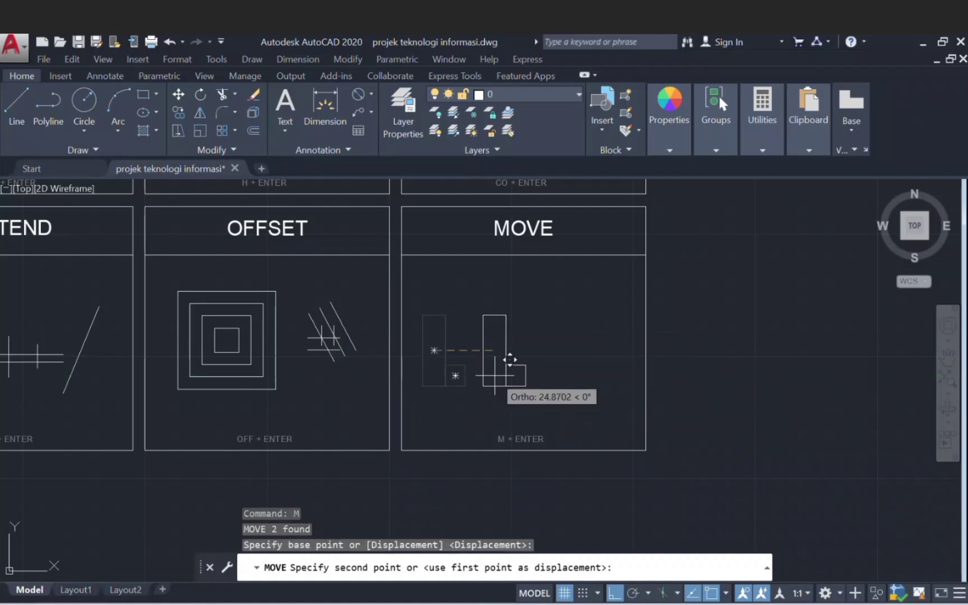
key(F8)
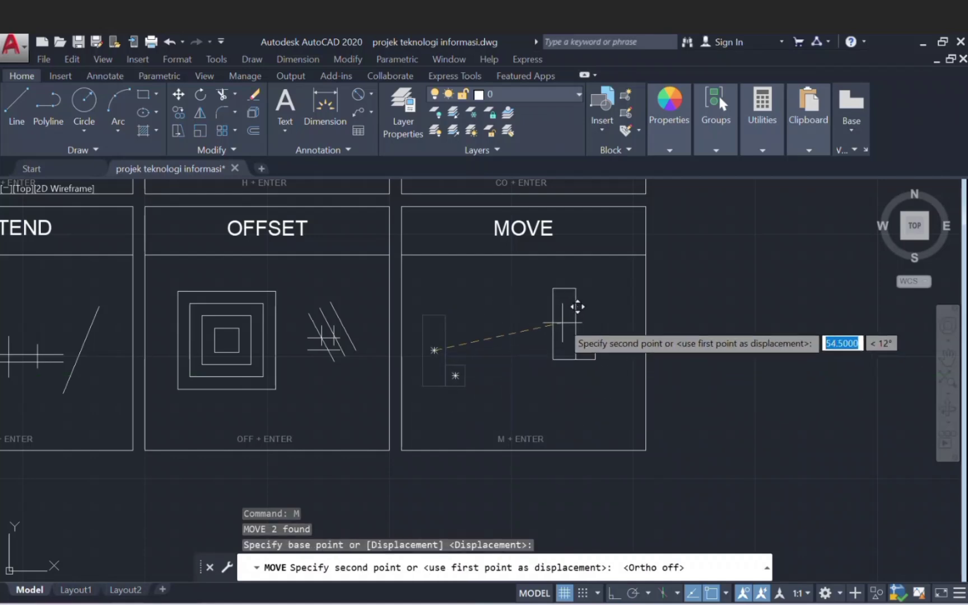
click(529, 289)
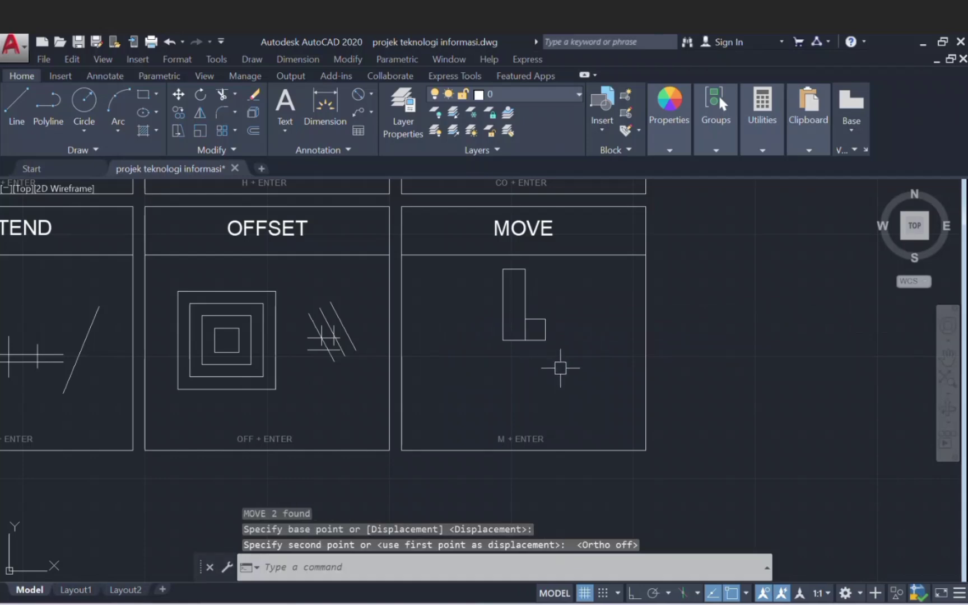
Step: Select both rectangles of the L shape and move them straight down to the lower middle of the MOVE cell without a command
click(571, 362)
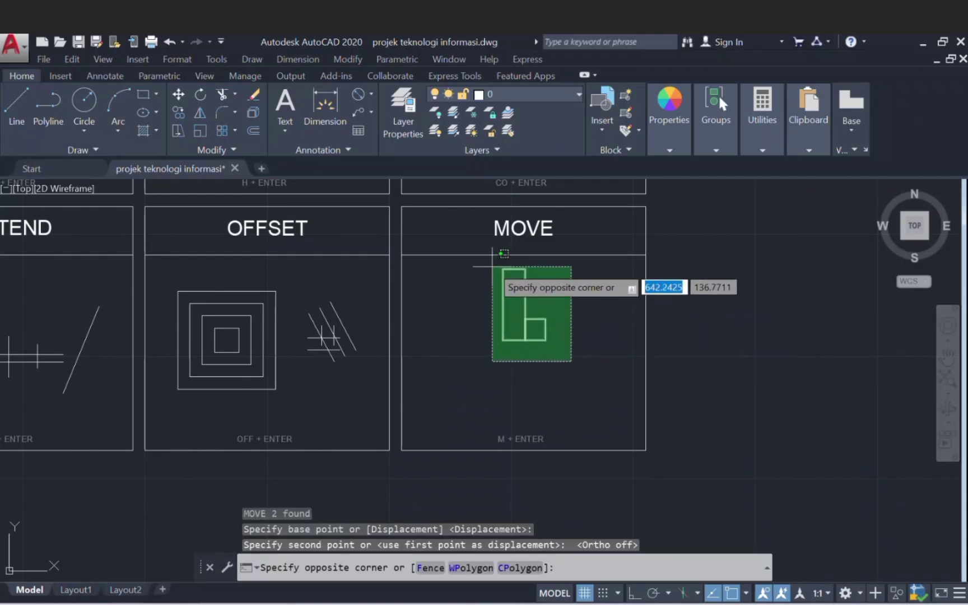
click(492, 266)
scroll(511, 310, up, 3)
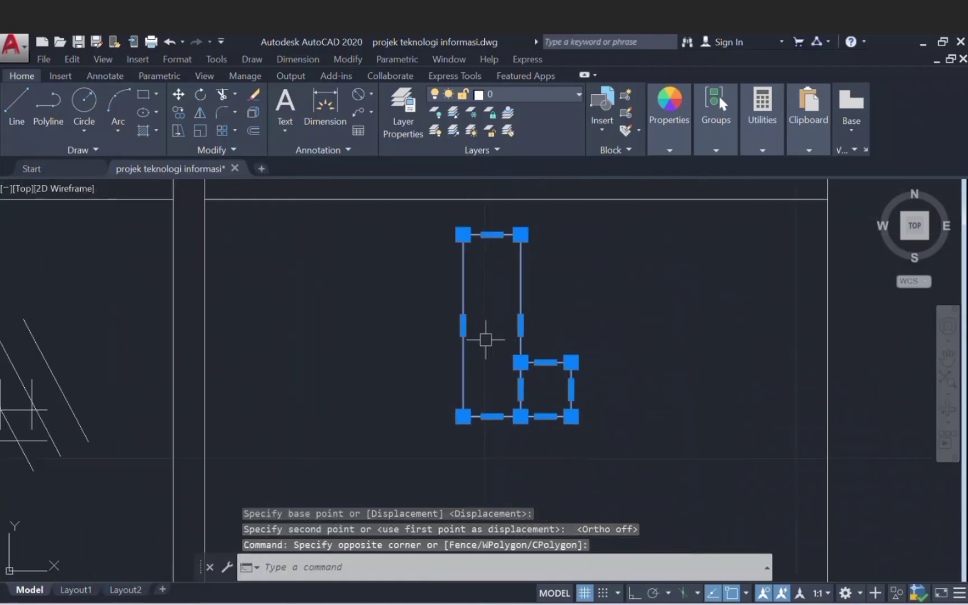
scroll(485, 339, down, 1)
scroll(486, 339, down, 2)
middle_drag(481, 342, 432, 339)
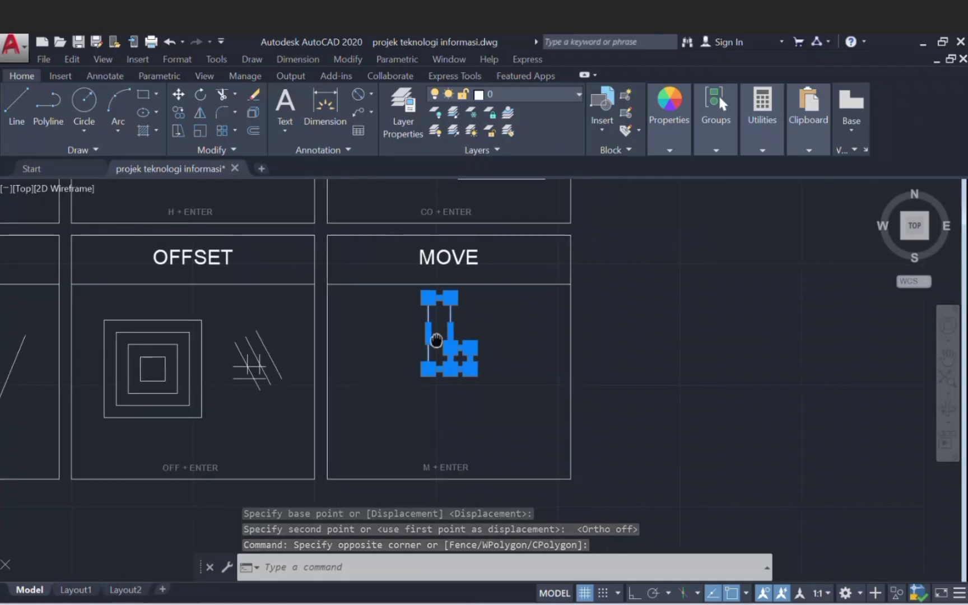
scroll(428, 369, up, 1)
scroll(428, 369, down, 1)
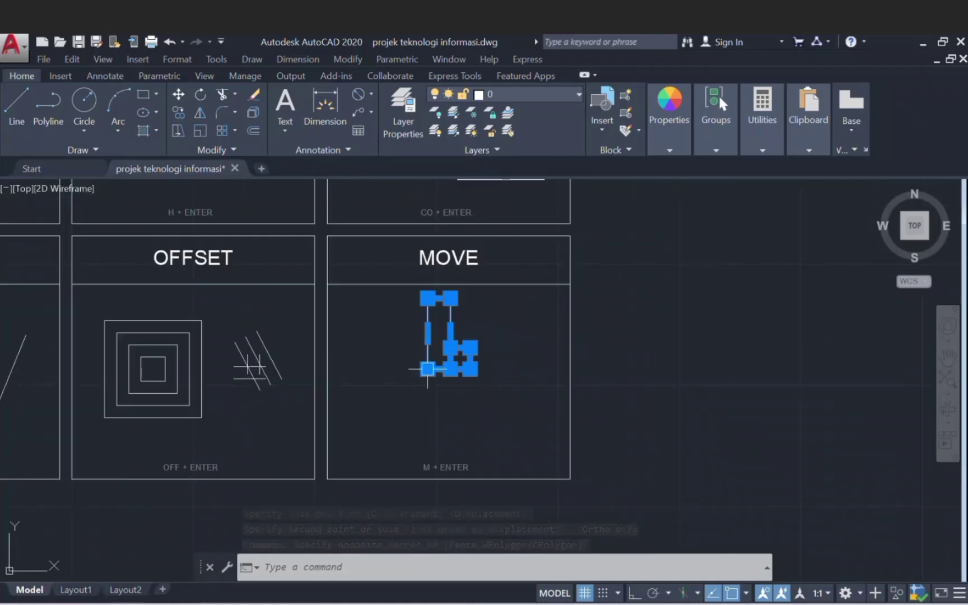
mouse_move(429, 369)
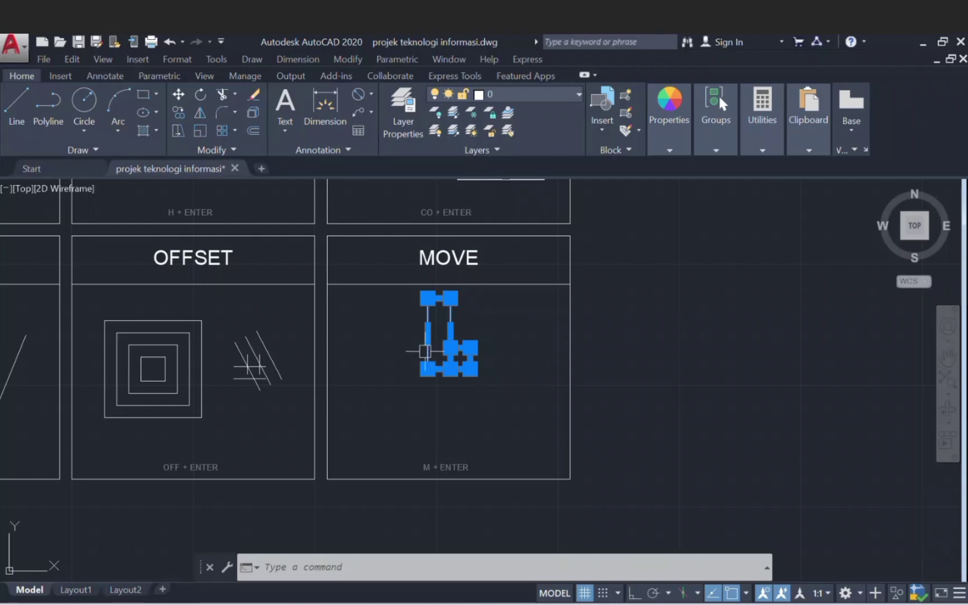
scroll(429, 347, up, 2)
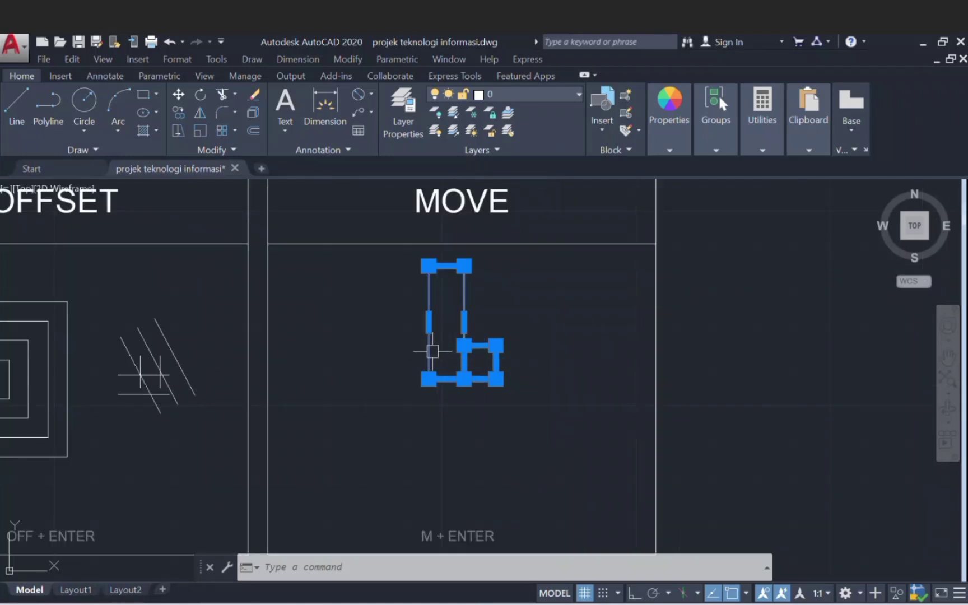
mouse_move(428, 353)
mouse_down()
mouse_move(390, 380)
mouse_move(483, 420)
mouse_move(457, 456)
mouse_move(438, 459)
mouse_move(532, 465)
mouse_move(395, 460)
mouse_move(432, 462)
mouse_up()
Step: Review the whole sheet of twelve practice cells, from LINE to MOVE
scroll(448, 443, down, 4)
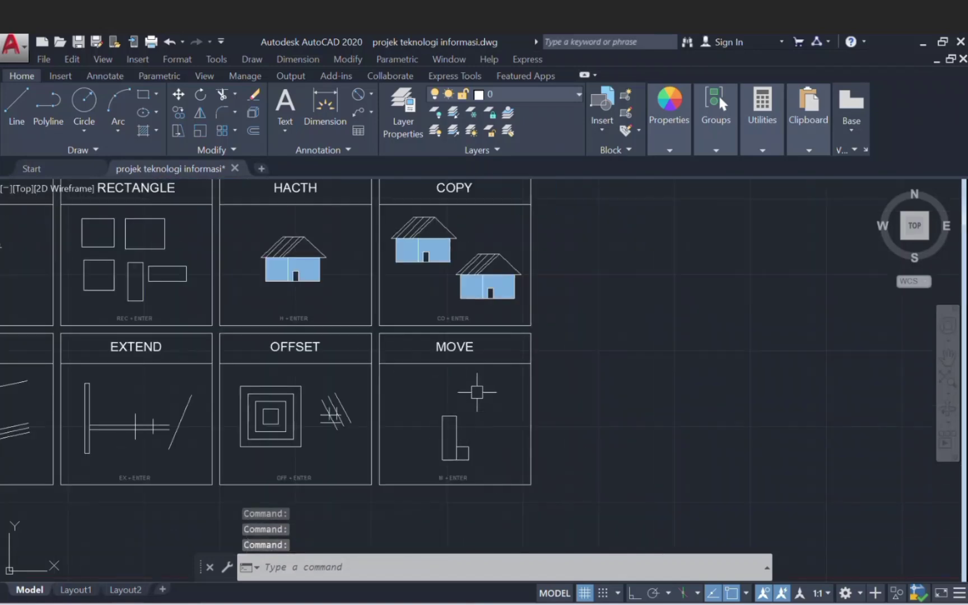
scroll(476, 434, down, 2)
mouse_move(476, 434)
middle_down()
mouse_move(537, 397)
mouse_move(632, 388)
mouse_move(696, 407)
middle_up()
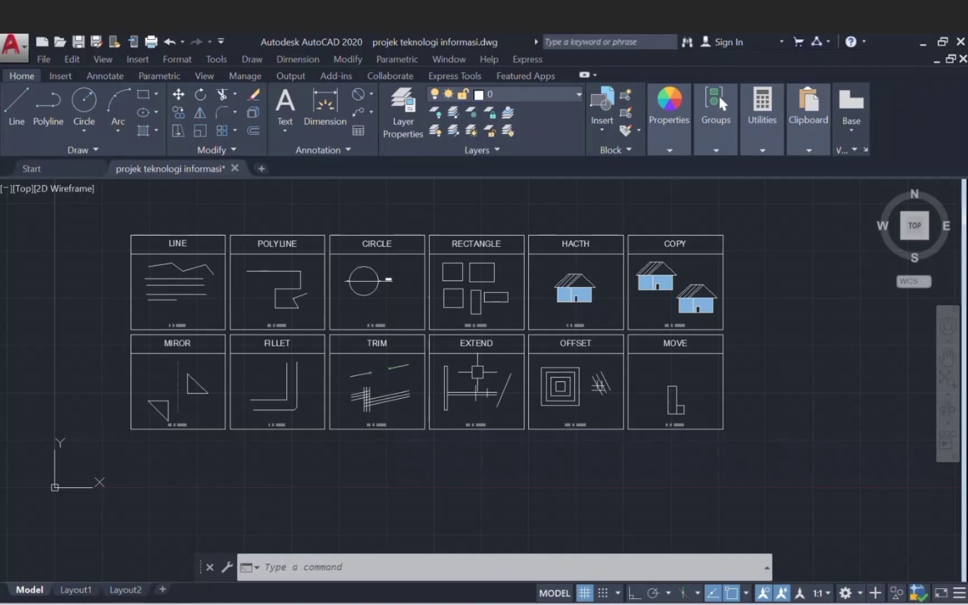
middle_drag(477, 372, 497, 387)
scroll(496, 386, up, 2)
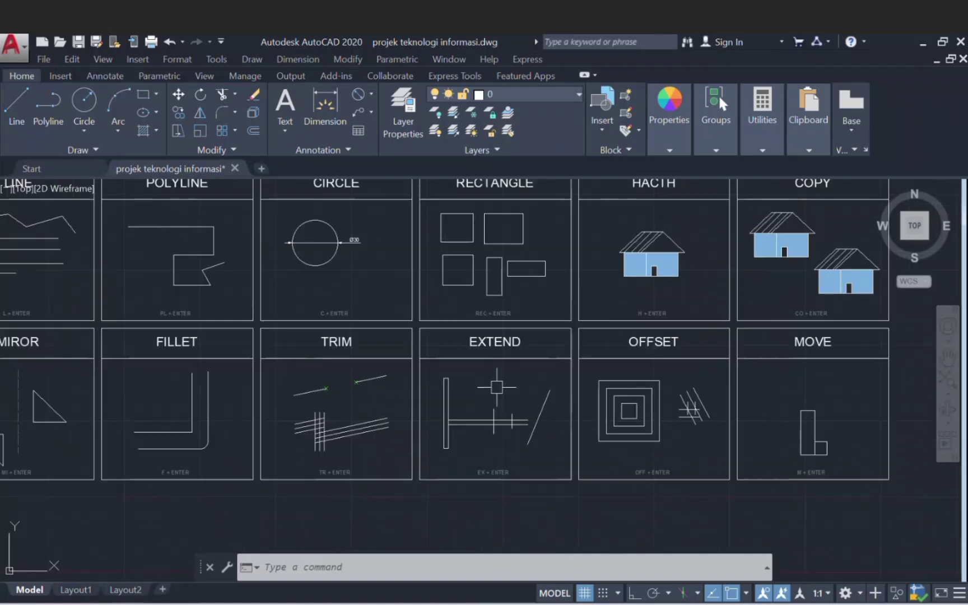
scroll(497, 386, down, 2)
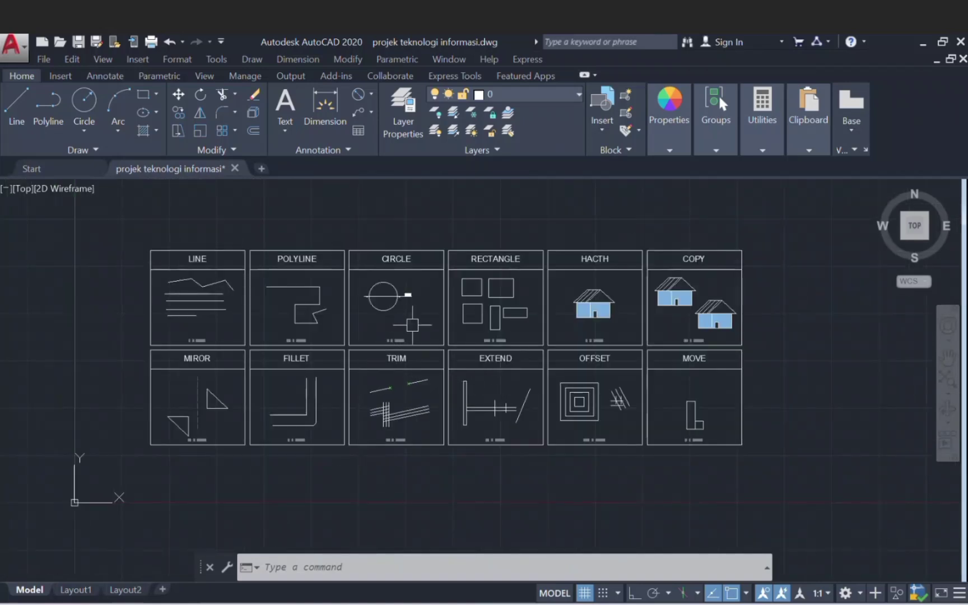
middle_drag(411, 324, 464, 339)
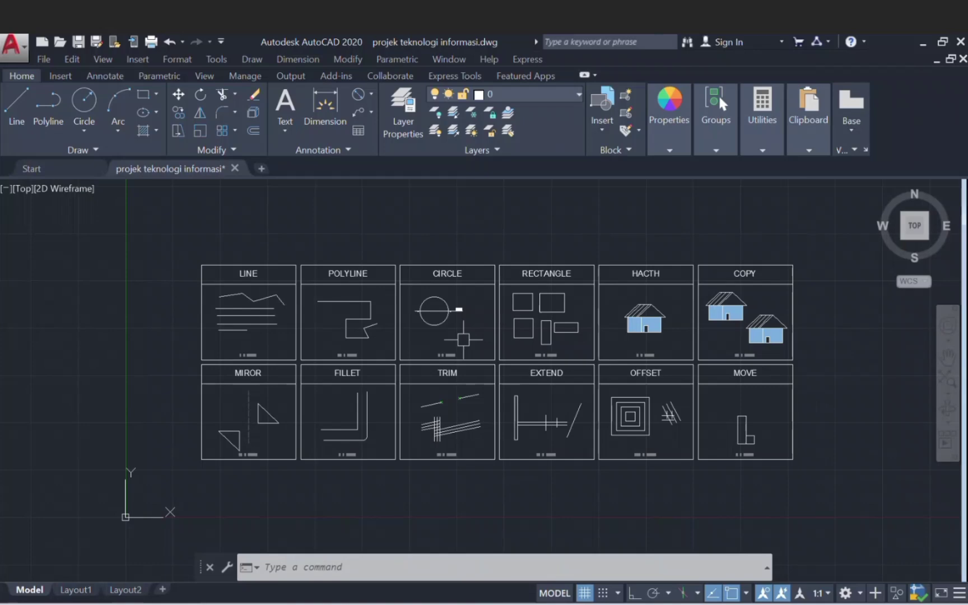